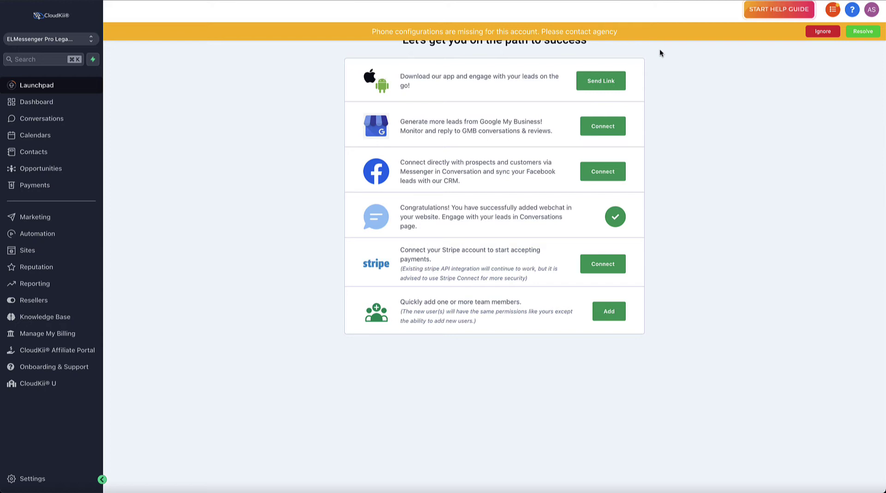
Go from Conversations to the Marketing section, which opens on the Social Planner tab.
click(37, 119)
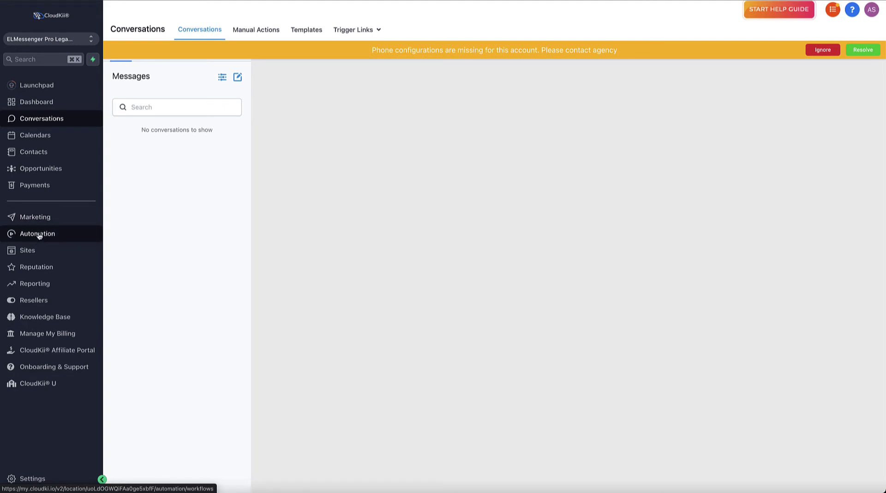
click(20, 220)
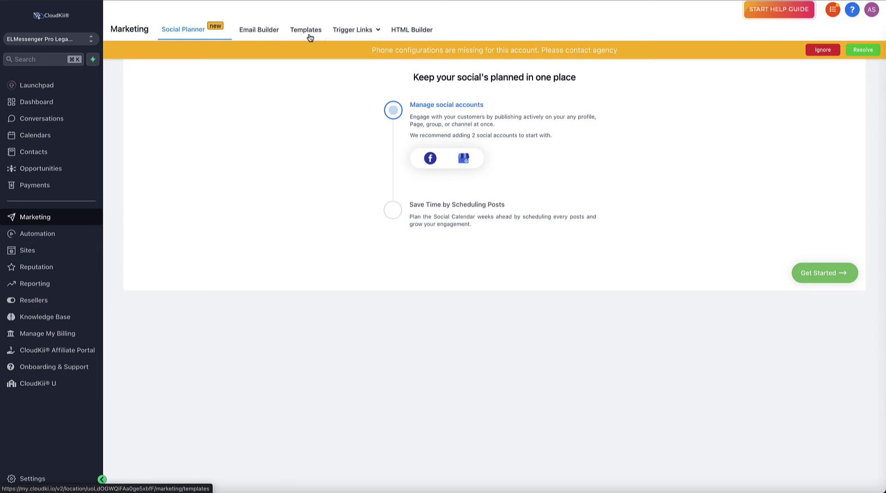
Open the marketing email templates list and ignore the missing phone-configuration warning.
click(268, 36)
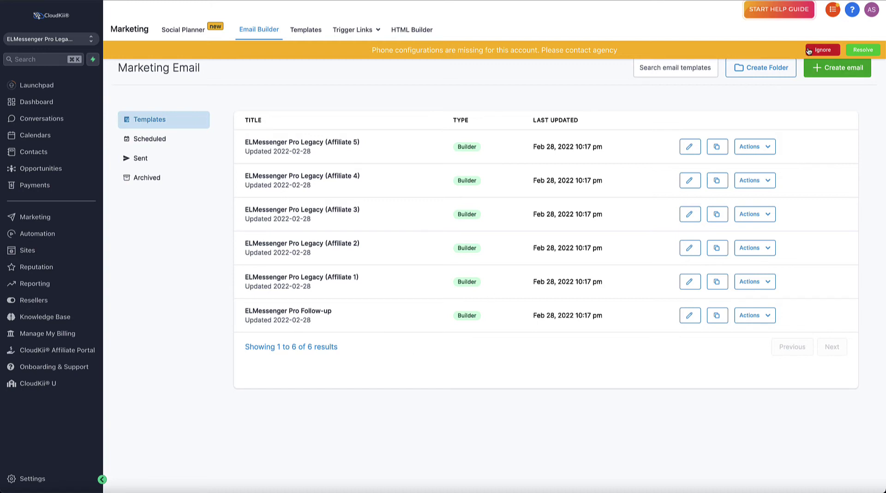
click(823, 50)
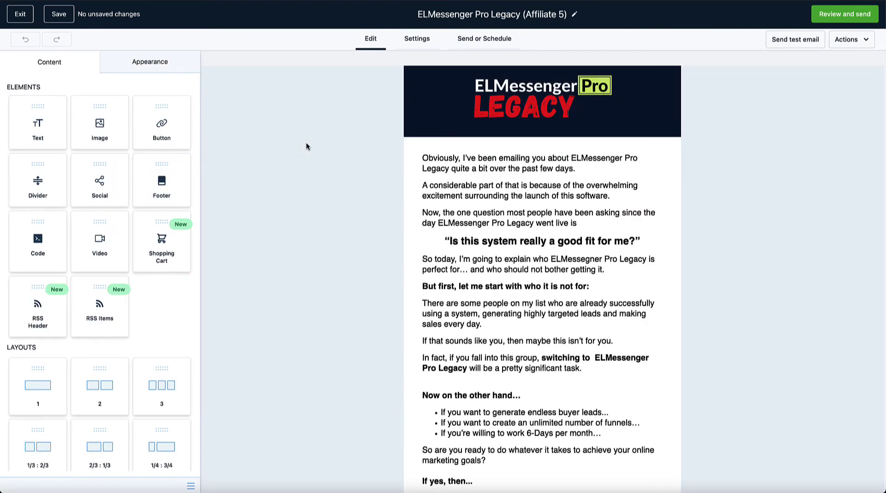
Add a trial text block above the Affiliate 5 email's first paragraph, then delete it.
scroll(592, 302, down, 10)
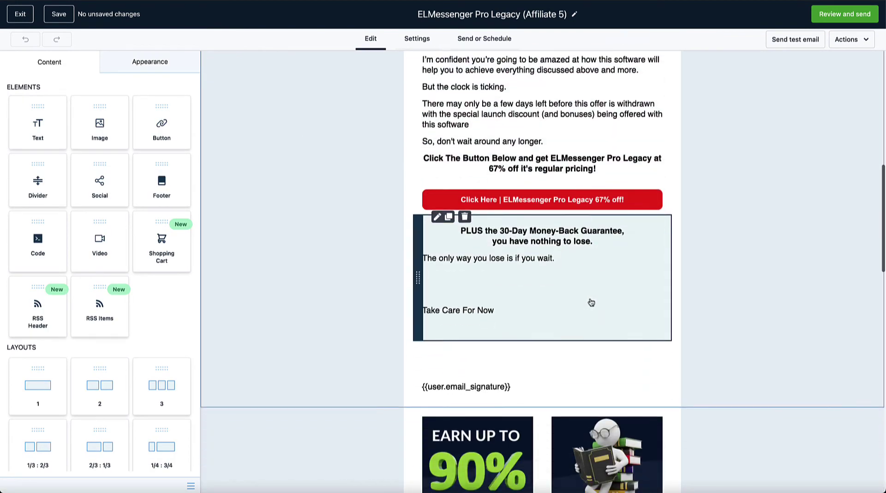
scroll(590, 300, up, 10)
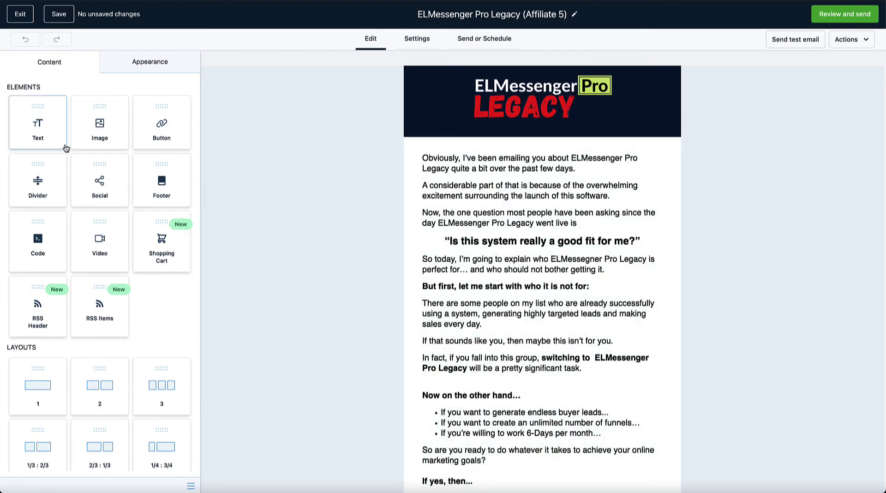
drag(38, 130, 559, 181)
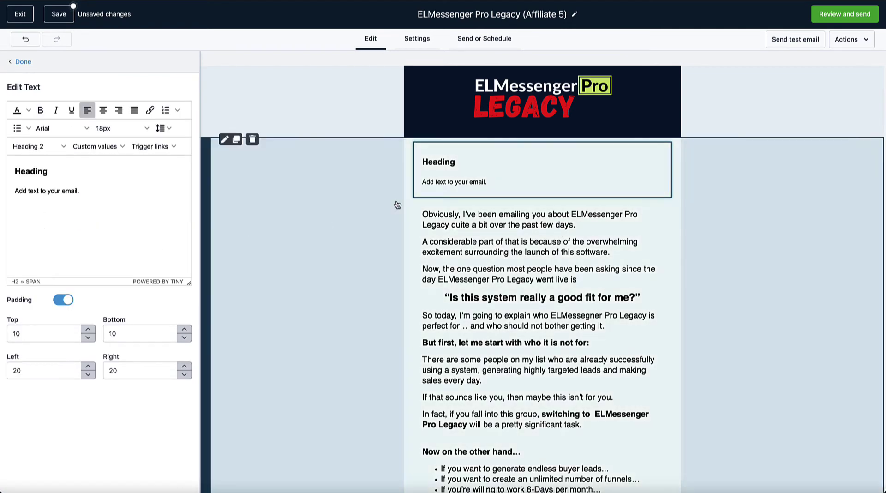
mouse_move(459, 161)
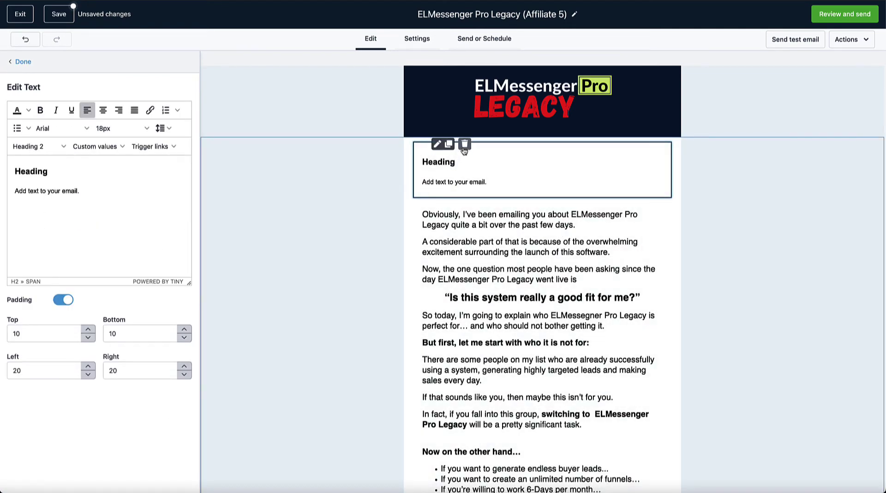
click(465, 144)
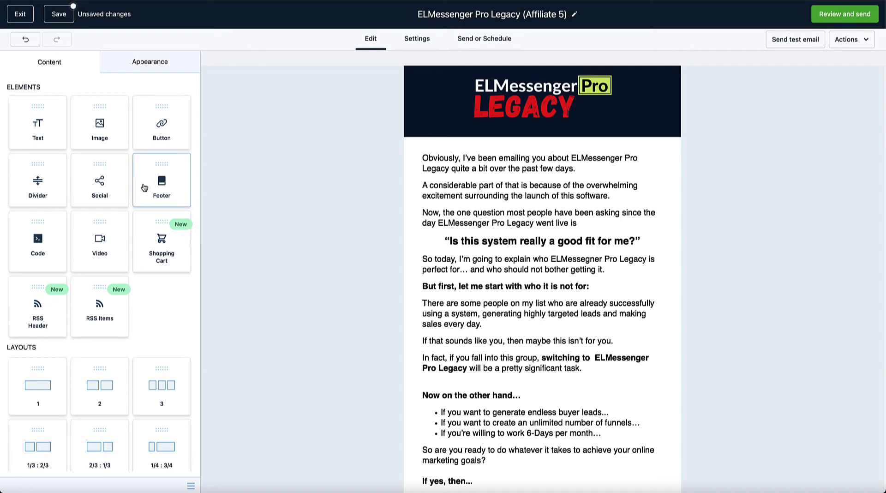
Insert a trial footer block at the email's top, delete it, and scroll through the email.
drag(161, 165, 485, 217)
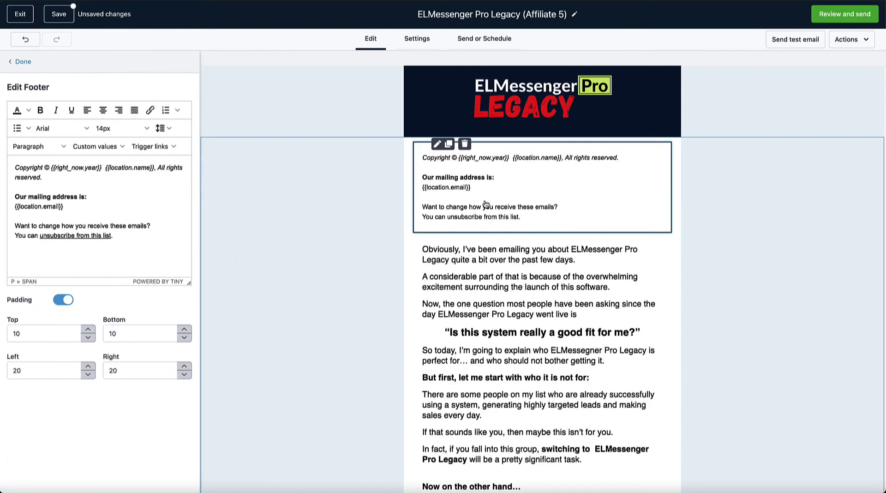
click(465, 145)
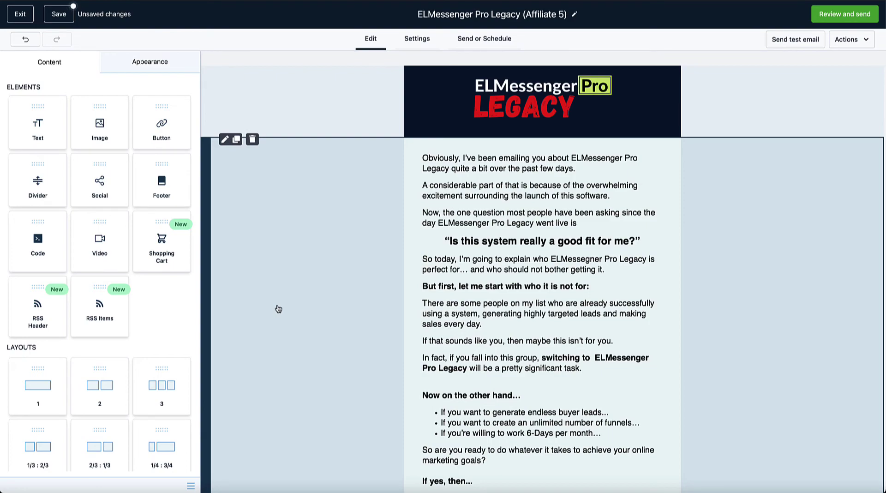
scroll(307, 370, down, 20)
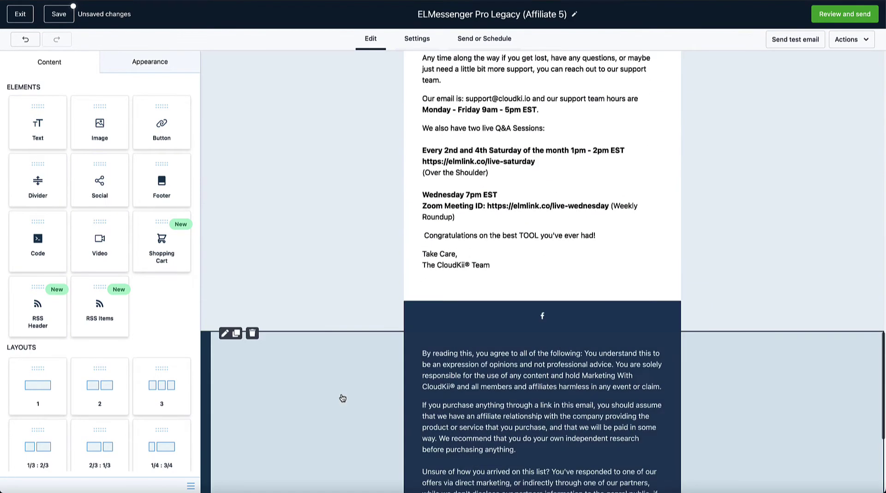
scroll(343, 398, down, 5)
scroll(342, 398, up, 20)
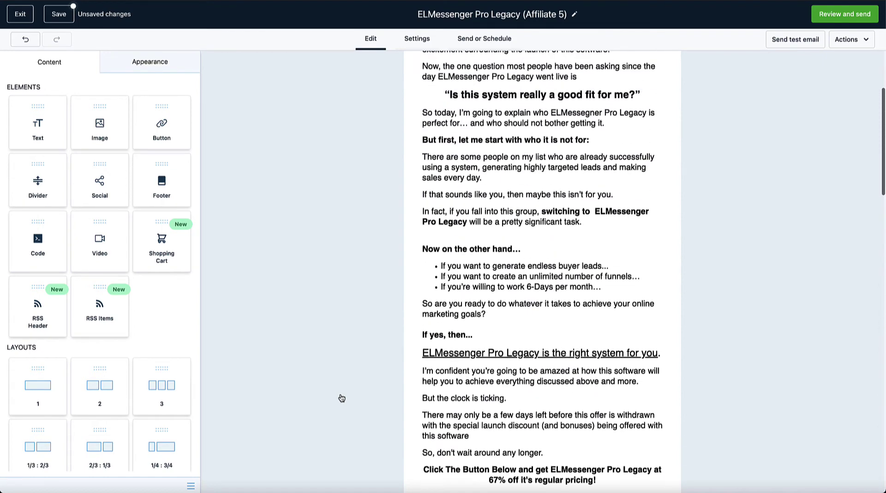
scroll(342, 398, up, 4)
click(145, 63)
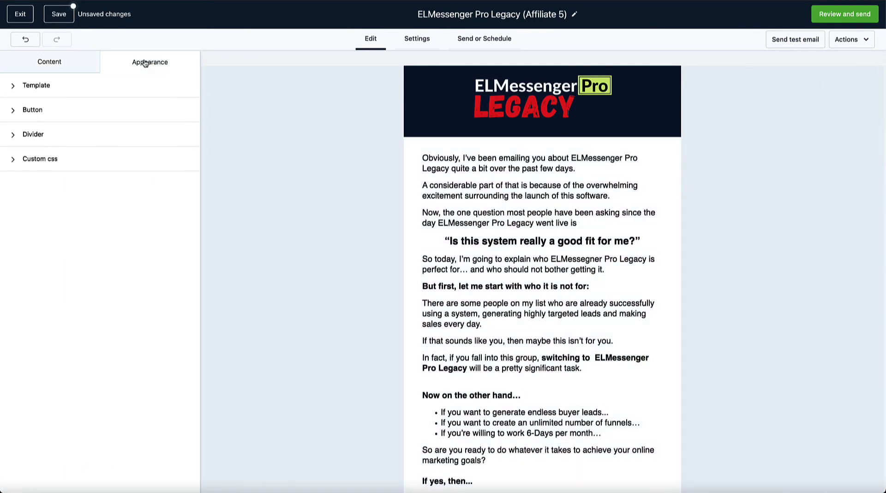
click(11, 86)
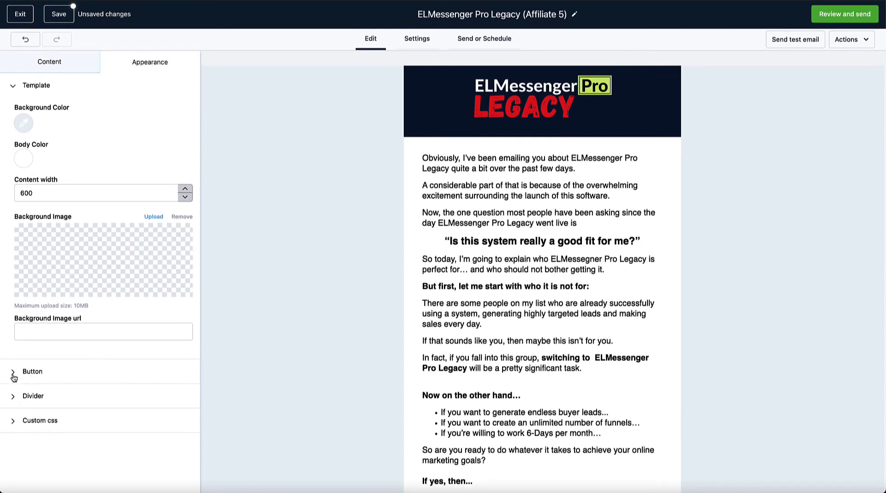
click(13, 377)
scroll(78, 379, down, 1)
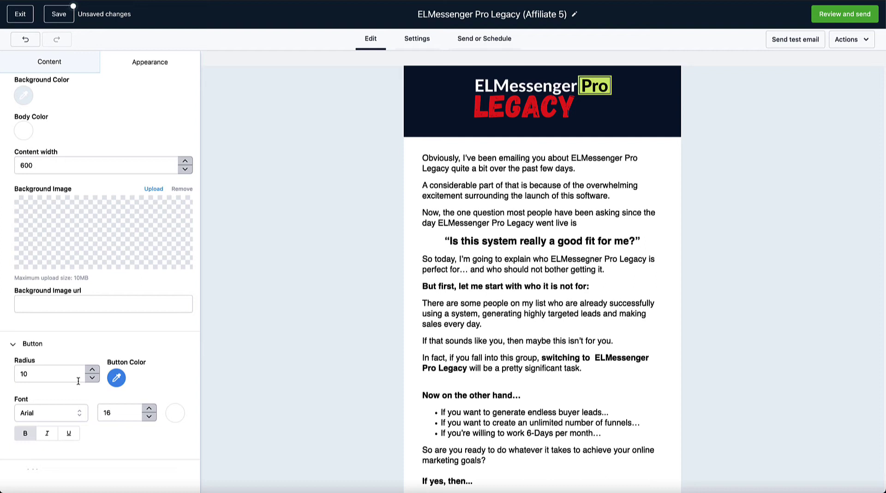
scroll(78, 380, up, 1)
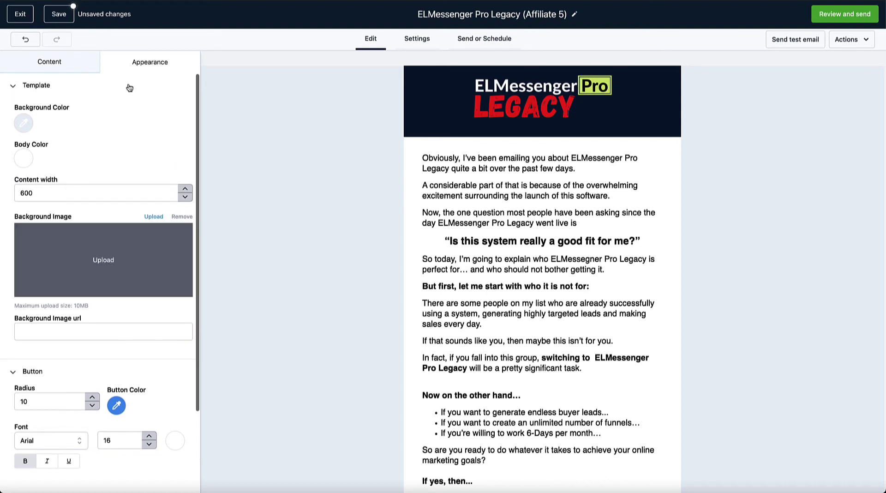
click(13, 86)
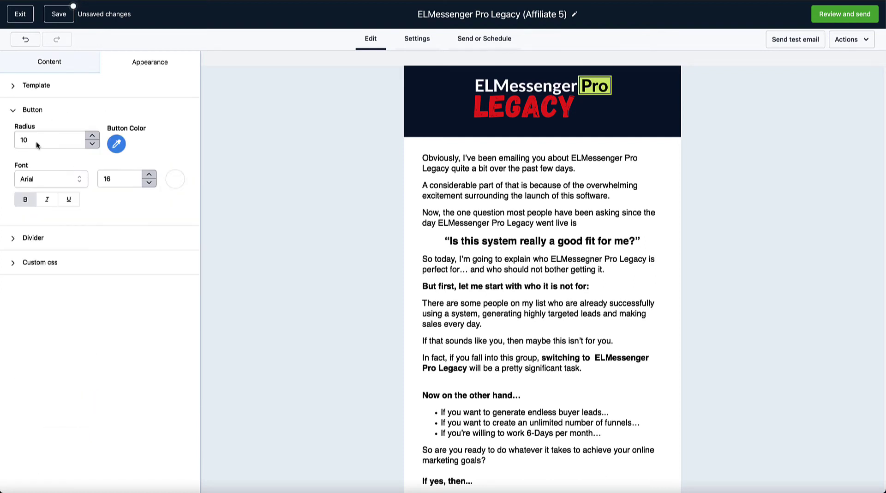
click(8, 111)
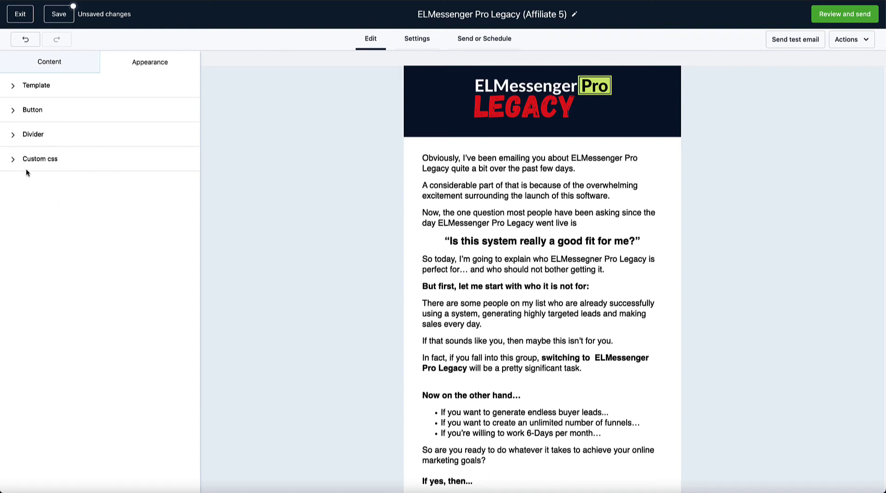
Browse the subject line's custom values and contact merge fields without inserting any, then view Send or Schedule.
click(60, 65)
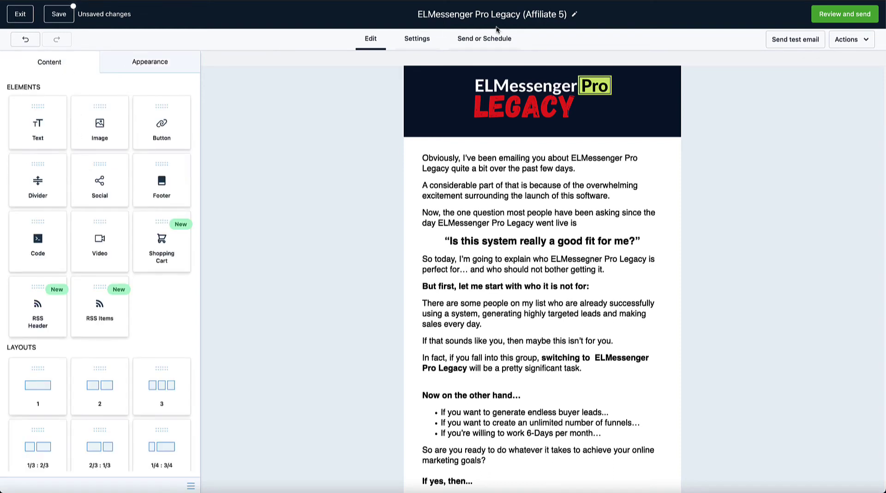
click(421, 44)
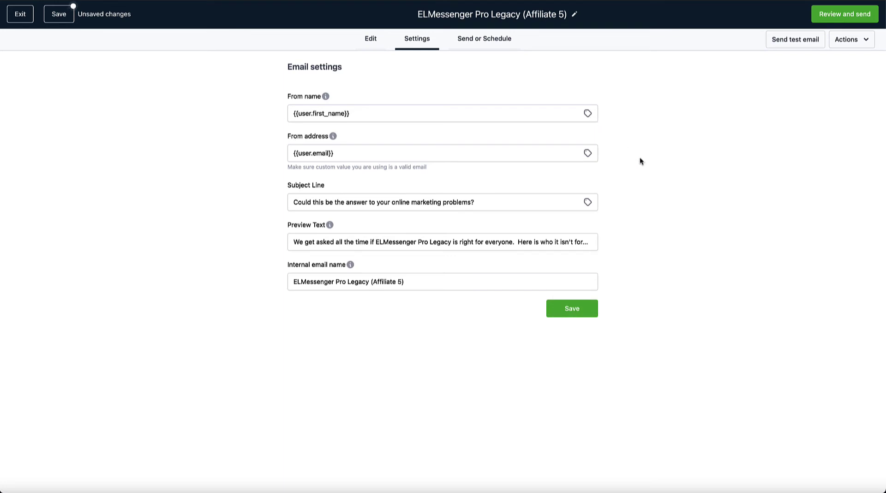
click(588, 203)
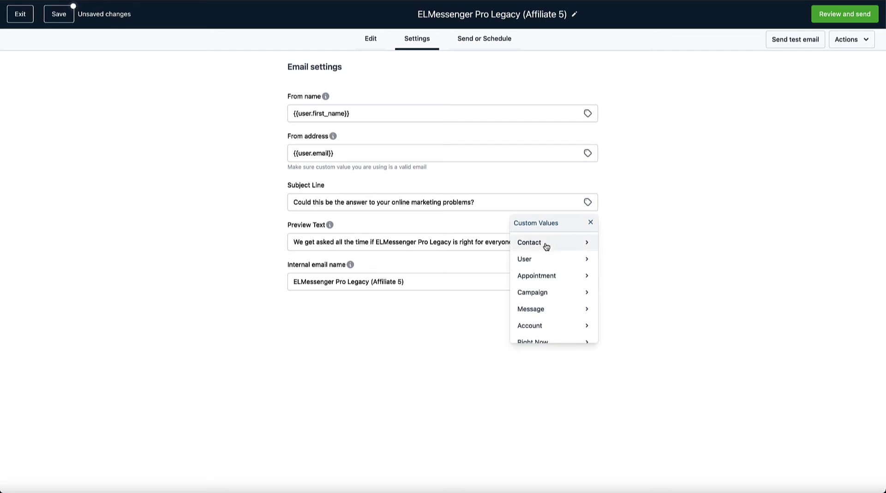
click(587, 246)
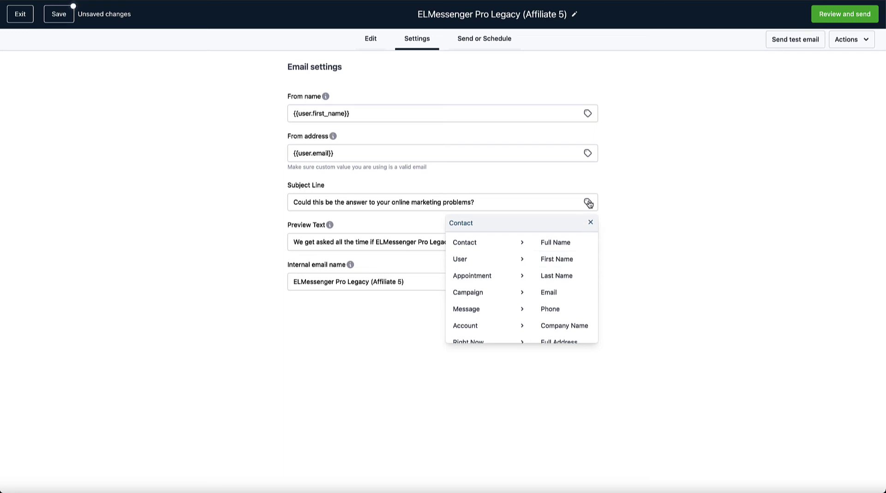
click(645, 213)
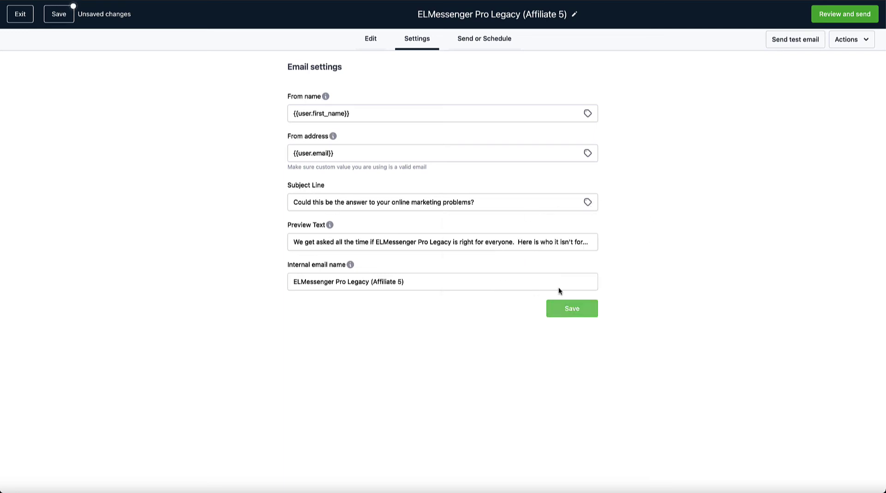
click(475, 43)
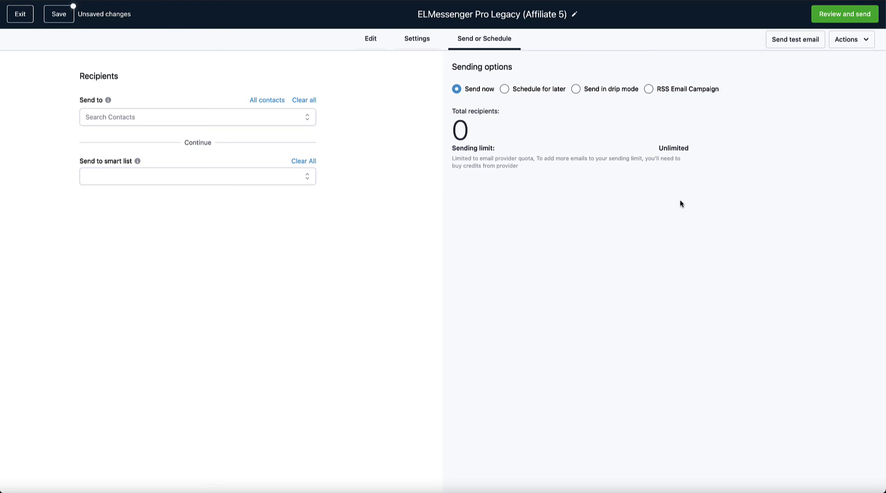
Start a test email, click into its subject field, then close the form unsent.
click(784, 48)
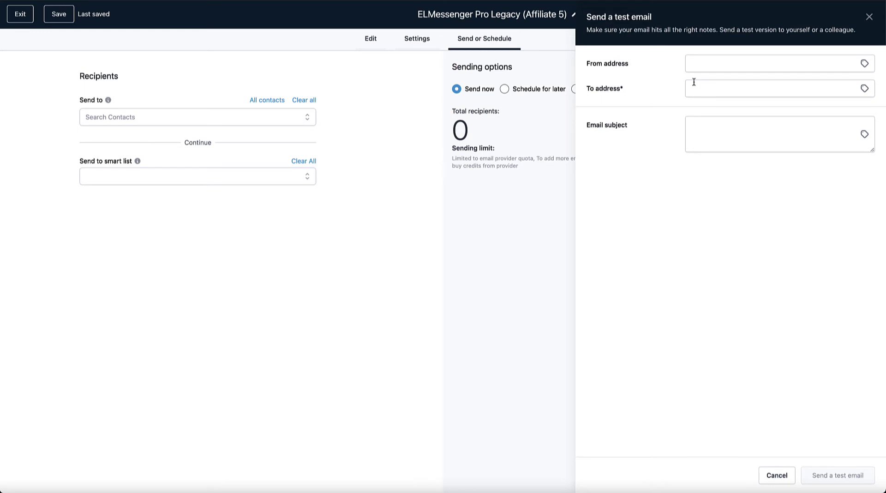
click(705, 129)
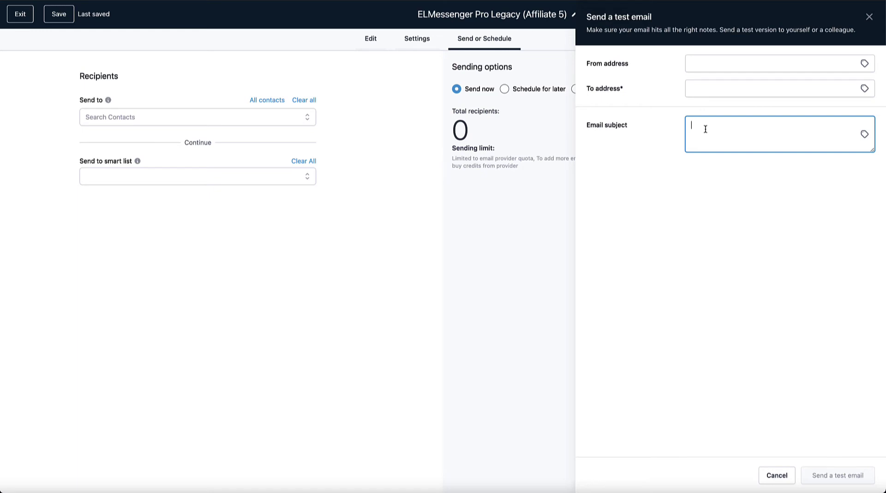
click(869, 17)
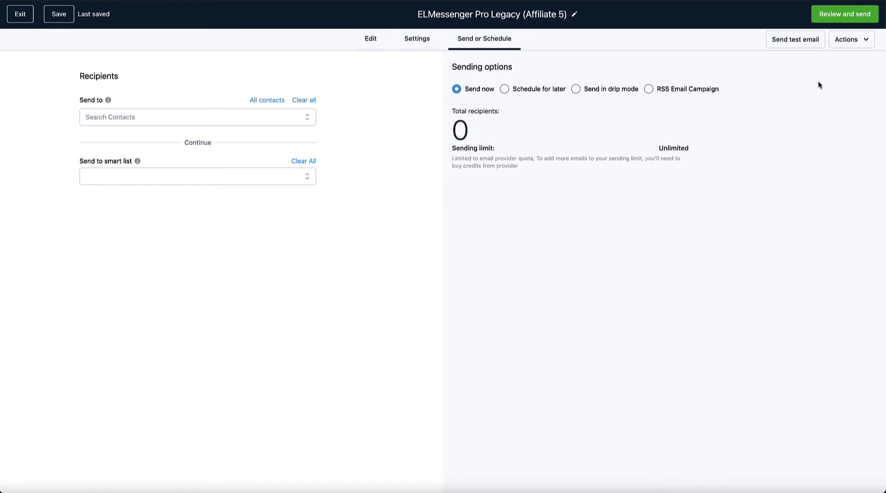
Preview the Affiliate 5 email from Actions and scroll through the desktop view.
click(851, 42)
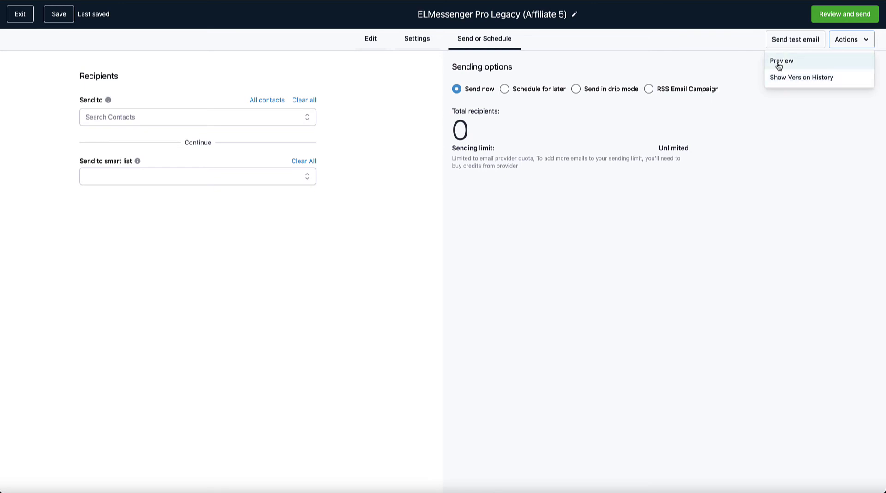
click(780, 62)
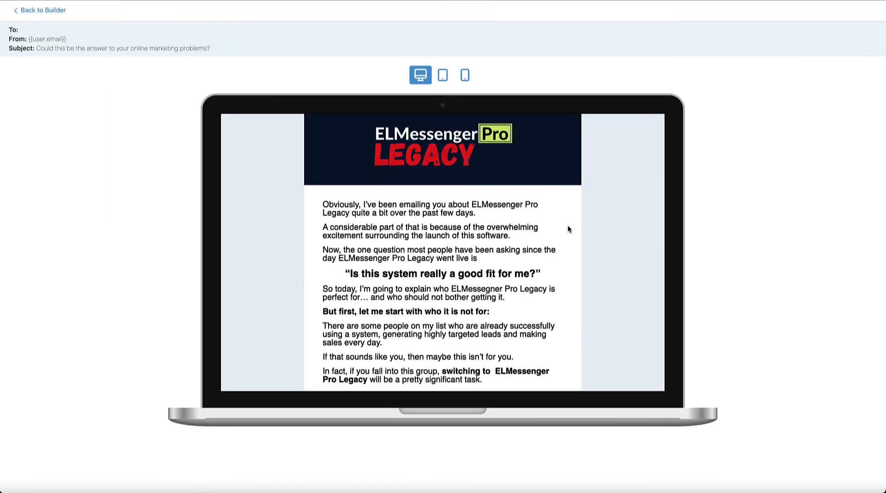
scroll(545, 230, down, 6)
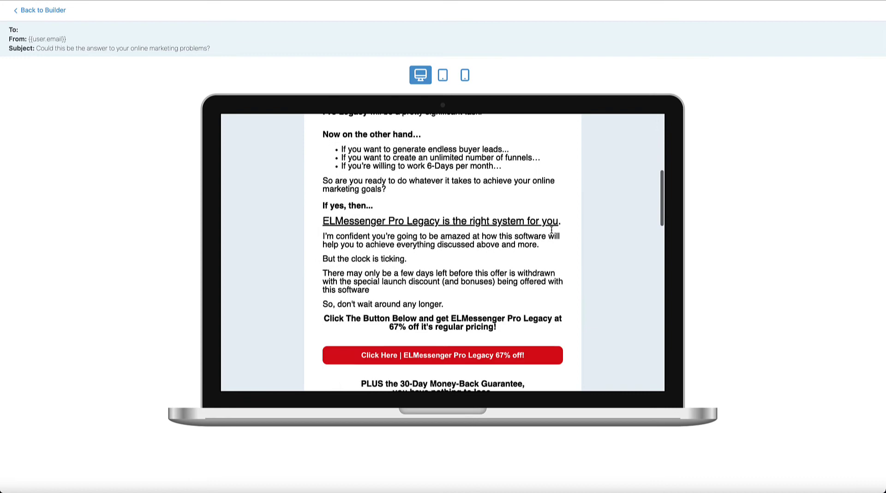
scroll(551, 229, down, 10)
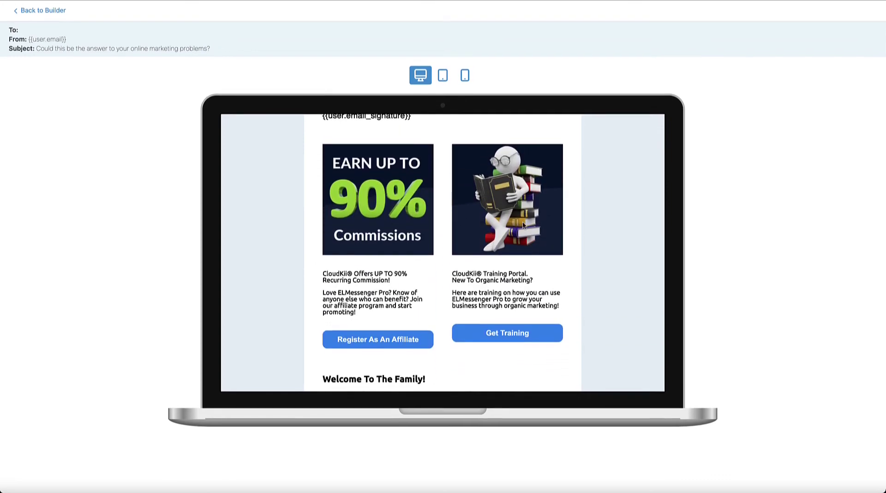
scroll(523, 224, up, 8)
Check the tablet and phone layouts, then return to the desktop preview.
click(442, 78)
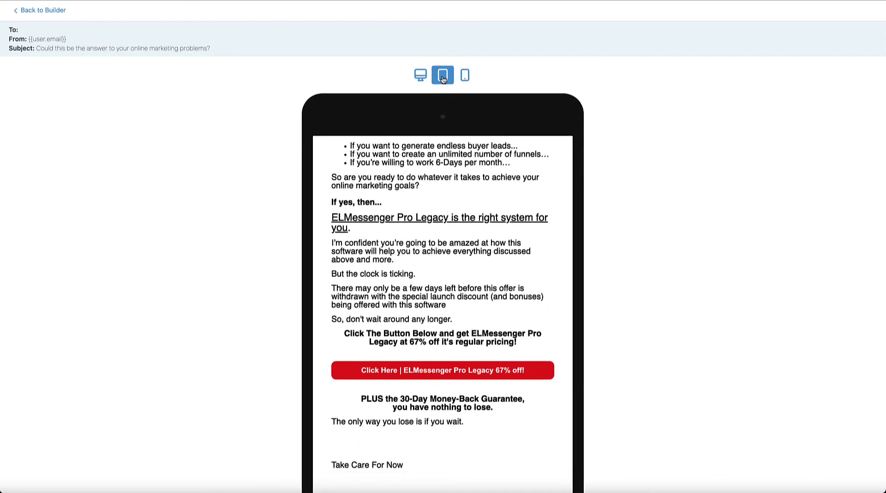
click(467, 79)
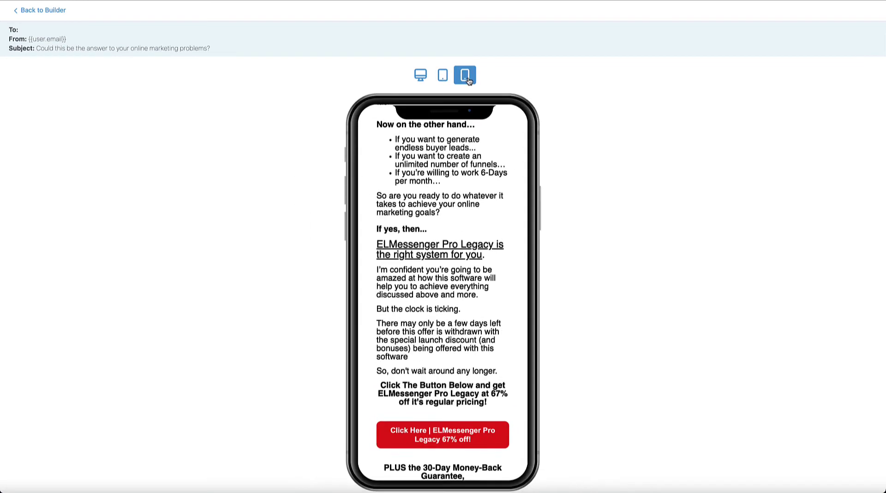
scroll(446, 217, up, 10)
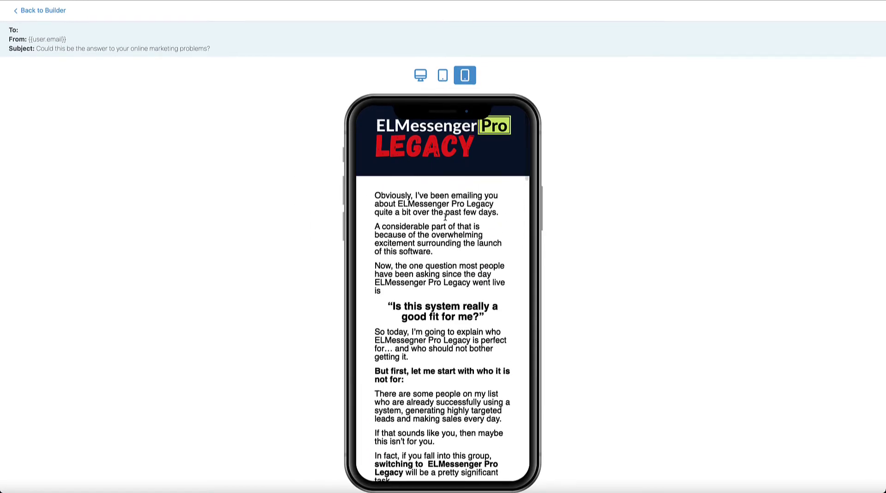
scroll(446, 216, down, 20)
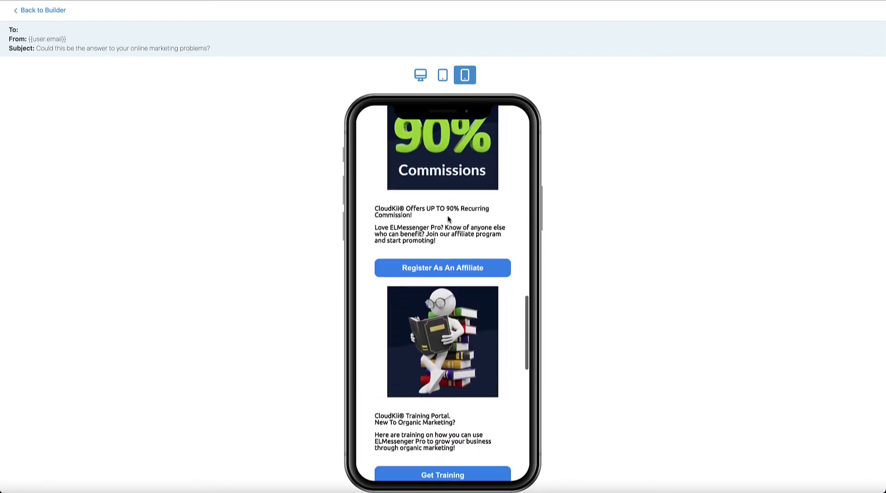
scroll(448, 219, down, 15)
scroll(448, 220, up, 20)
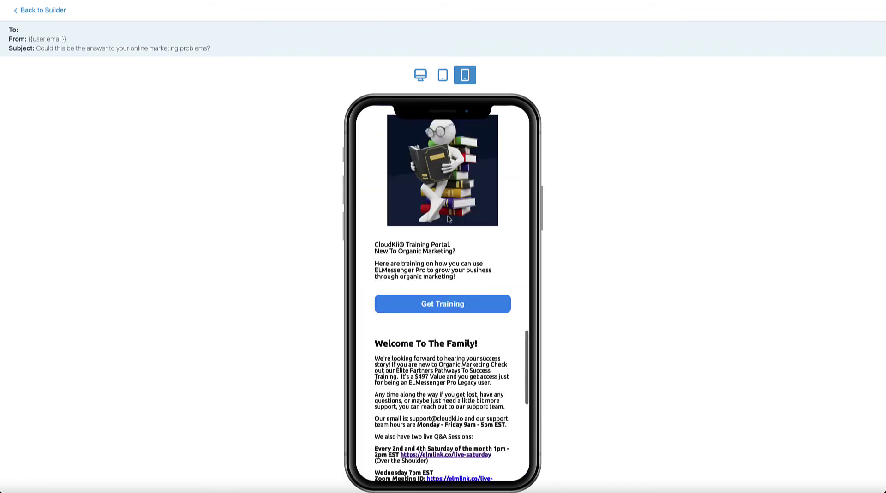
click(418, 76)
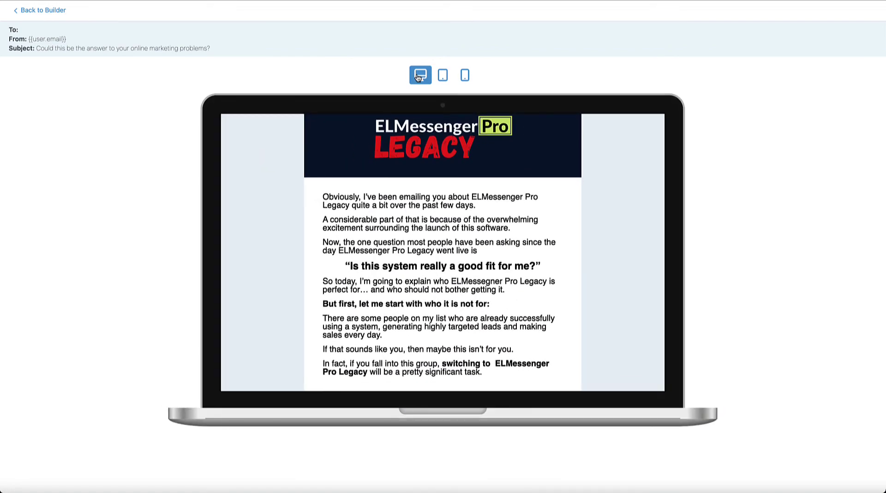
Go back to the builder, exit the email editor, and open Automation Workflows.
click(30, 10)
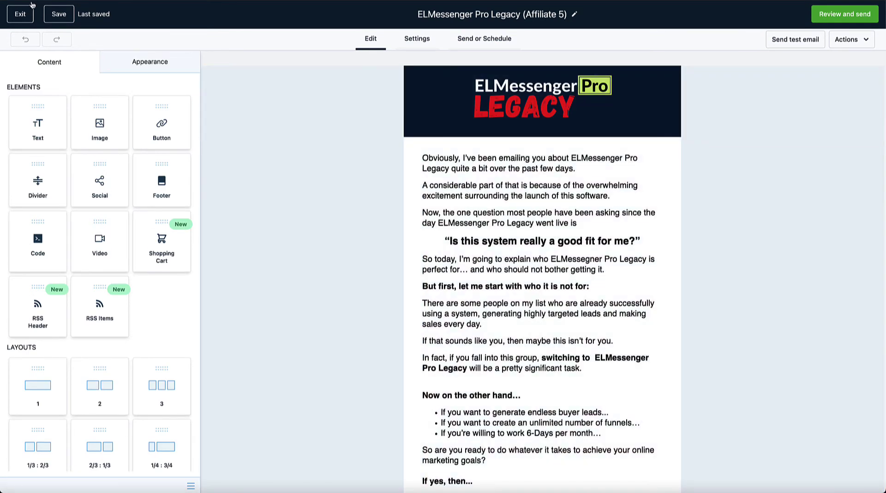
click(18, 15)
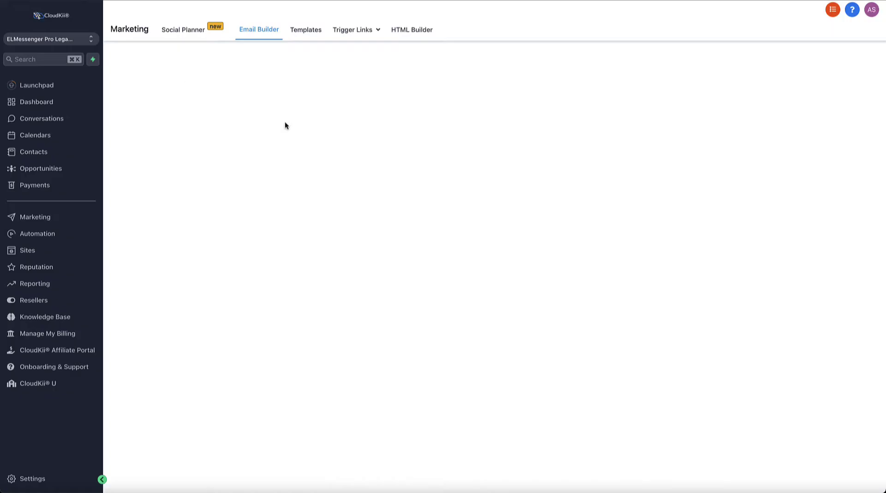
click(48, 238)
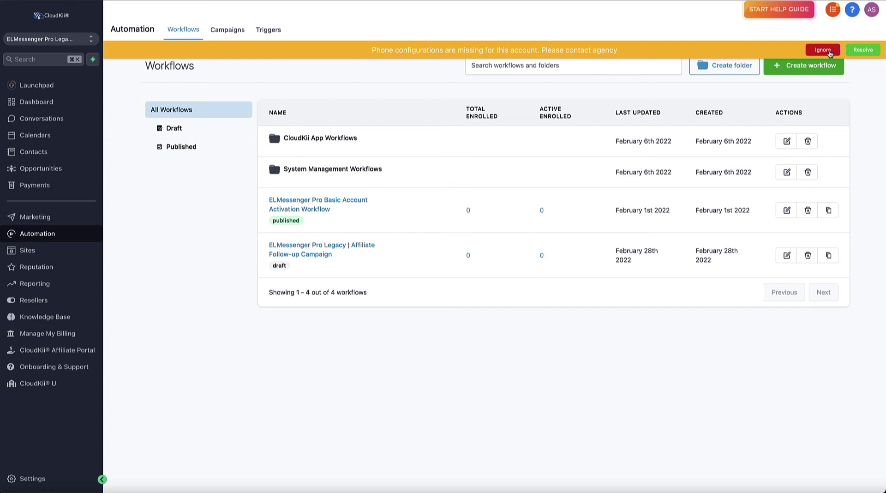
Ignore the phone configuration banner and look over the Basic Account Activation and Affiliate Follow-up rows.
click(823, 50)
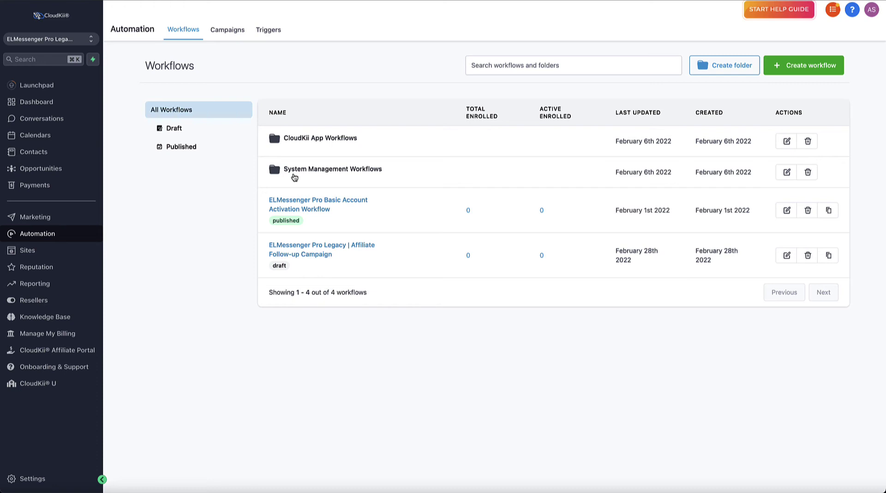
mouse_move(301, 192)
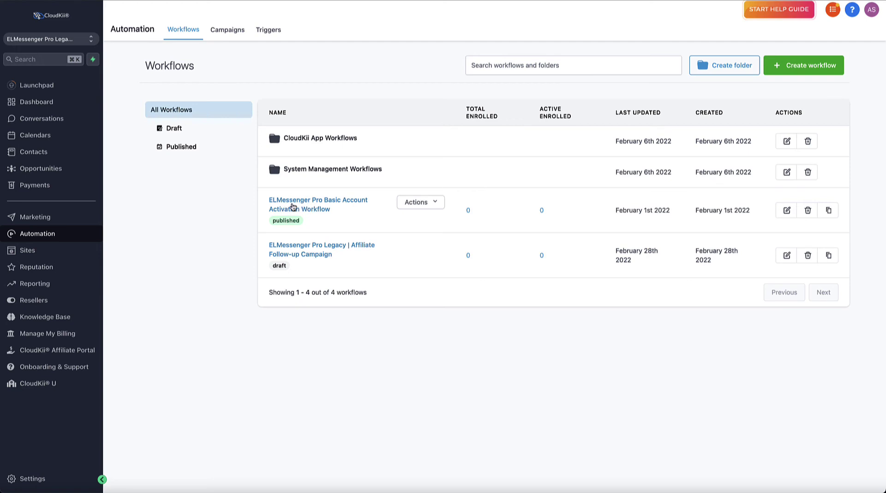
mouse_move(317, 245)
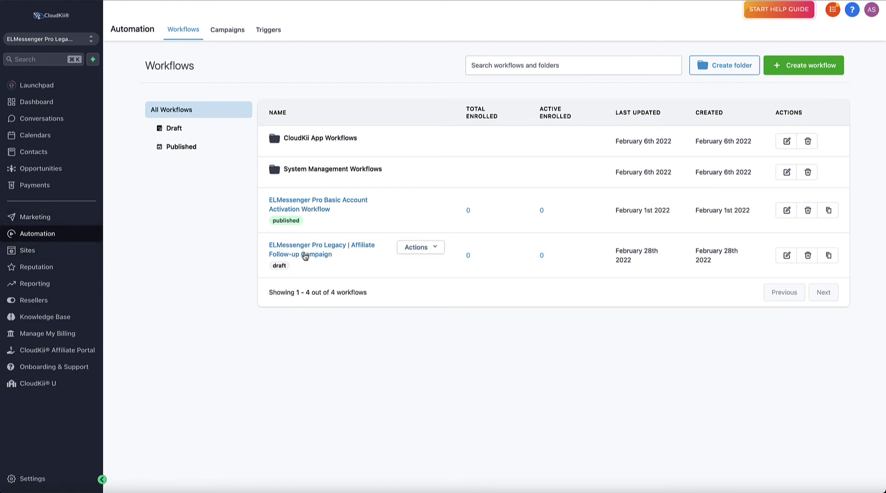
Open the Affiliate Follow-up Campaign workflow and the Day 1 email step's settings.
click(304, 253)
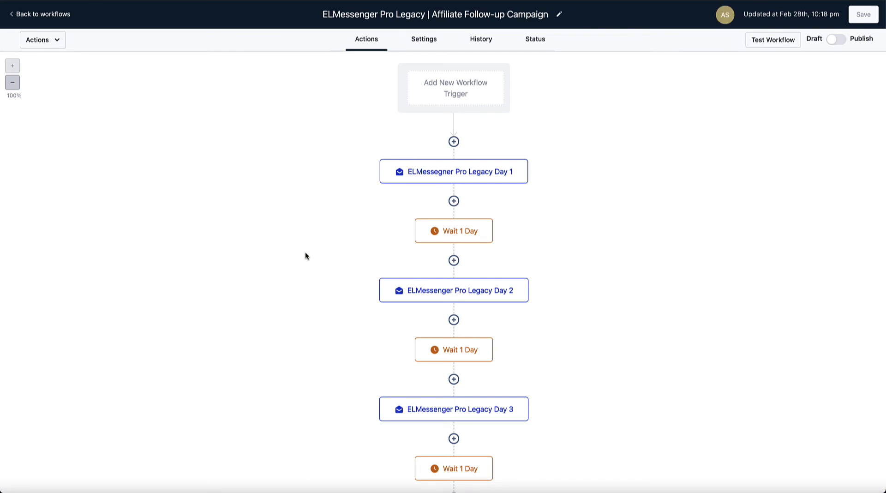
scroll(305, 253, down, 4)
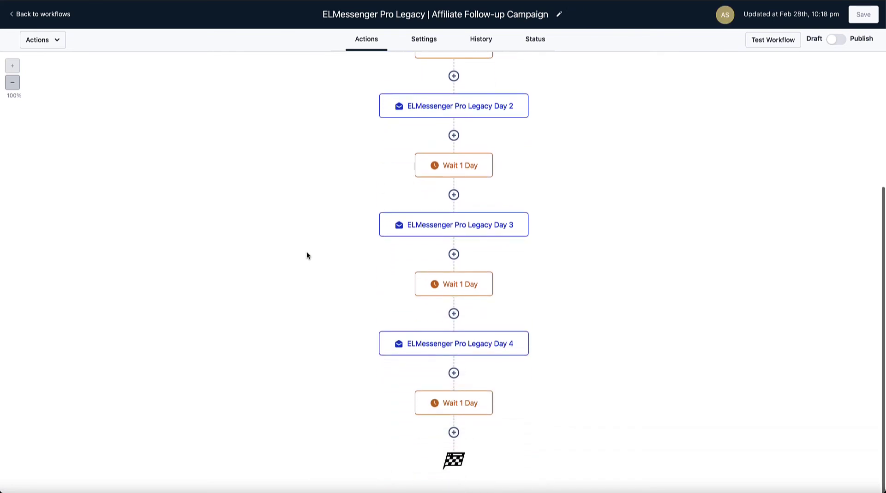
scroll(306, 251, up, 4)
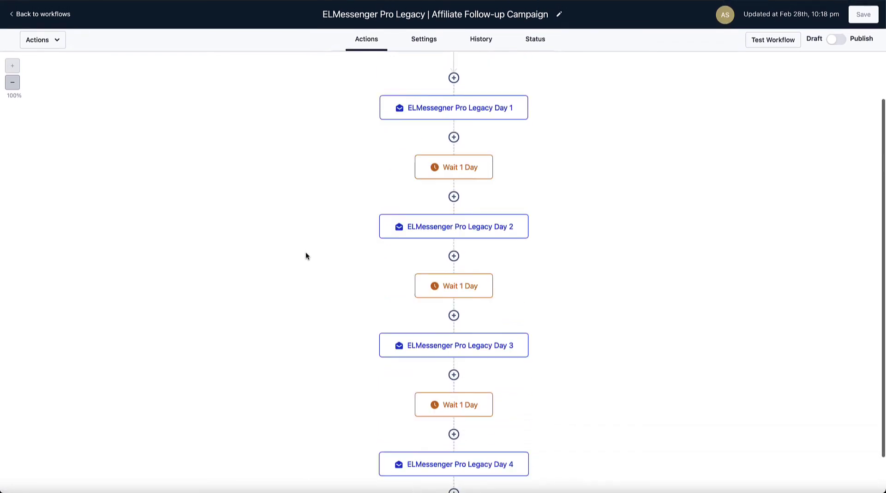
click(436, 171)
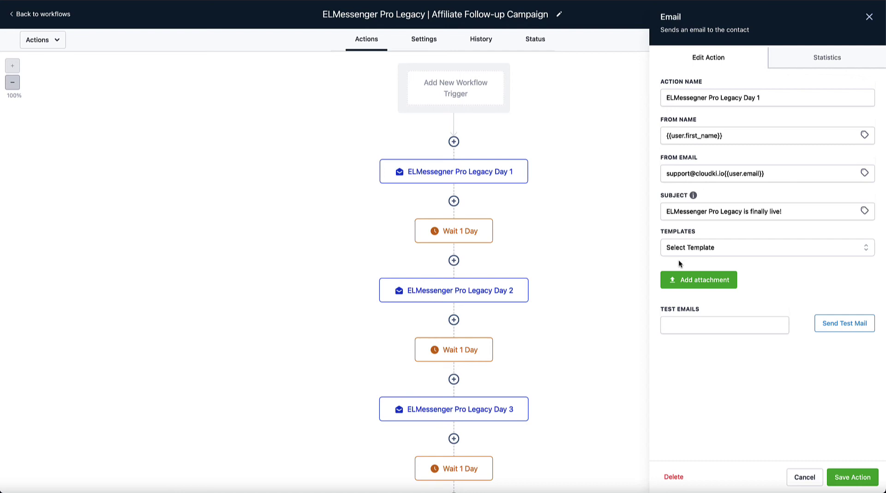
Browse the Day 1 step's email template list and close it without choosing one.
click(680, 248)
scroll(720, 342, down, 1)
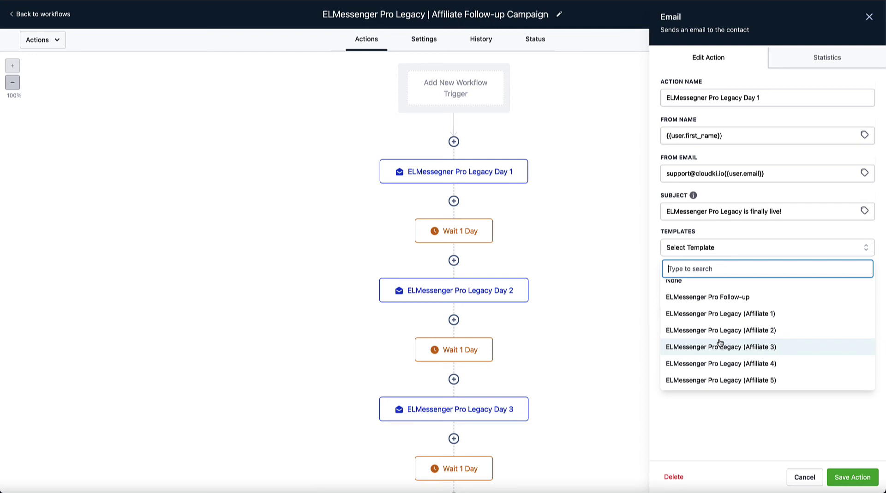
scroll(720, 343, up, 1)
scroll(719, 341, down, 1)
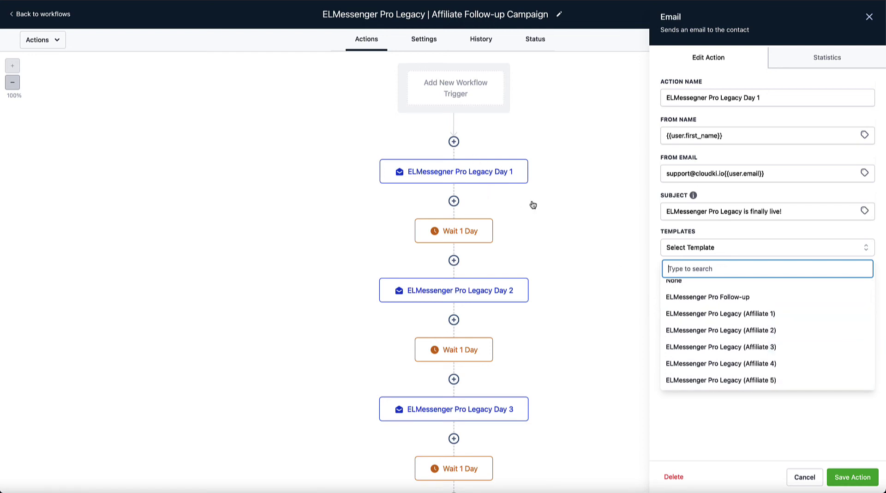
click(620, 289)
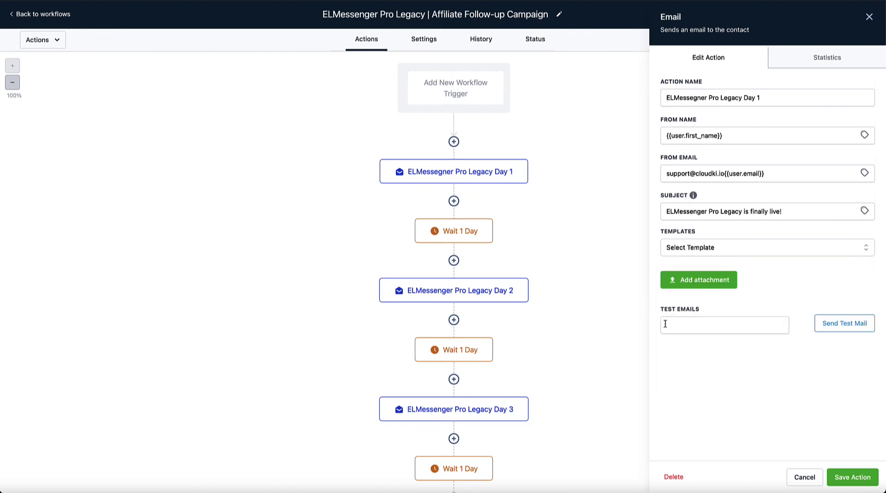
scroll(546, 320, down, 4)
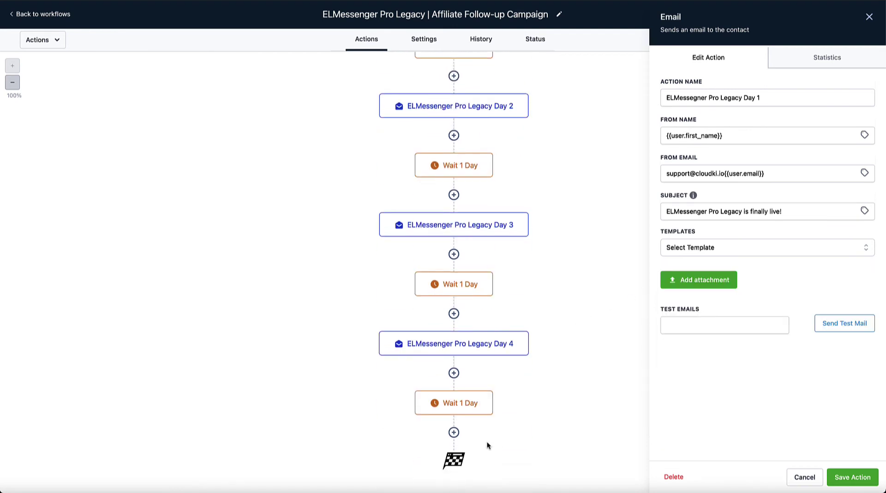
Add a new step after the final Wait 1 Day and scroll through the Actions list.
click(454, 432)
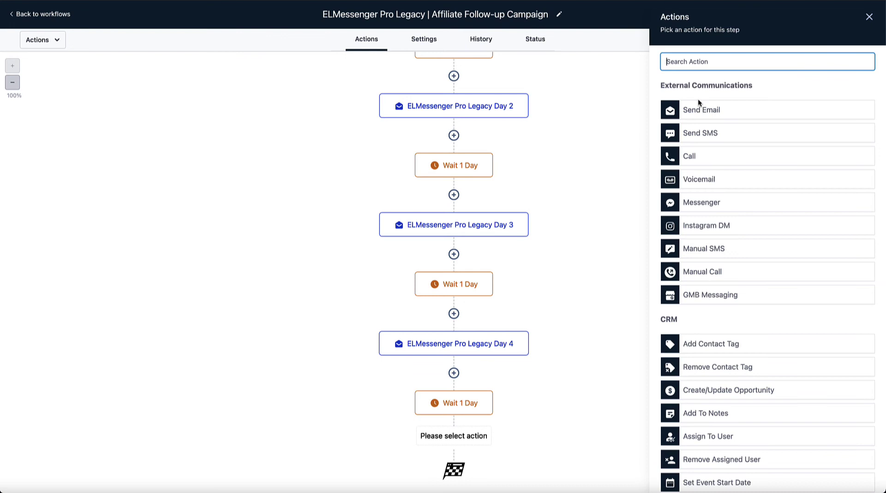
scroll(591, 278, down, 1)
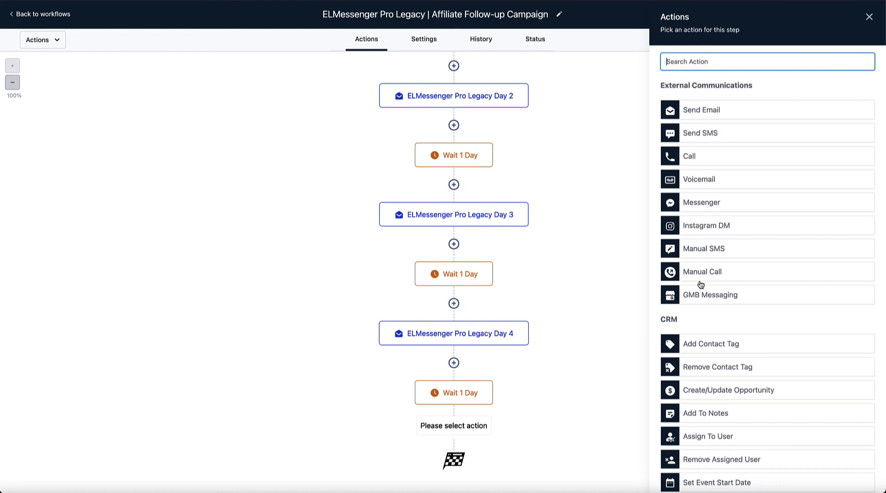
scroll(700, 285, down, 1)
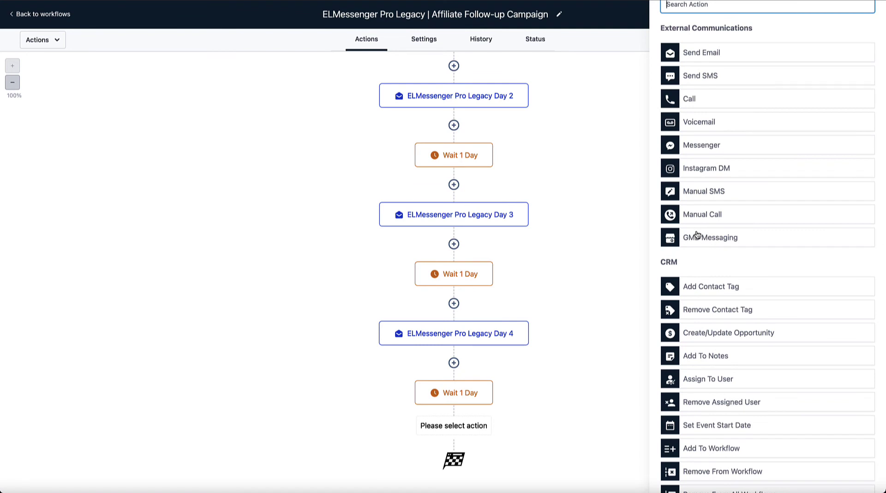
scroll(697, 235, down, 4)
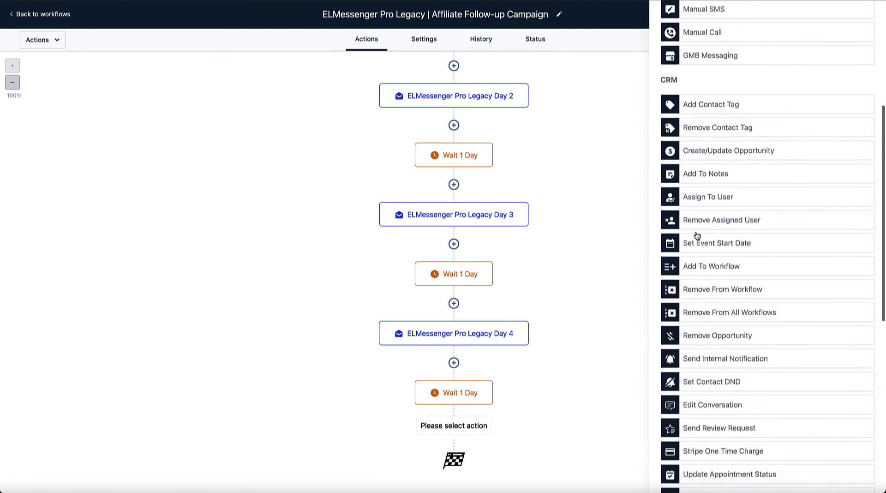
scroll(697, 235, down, 1)
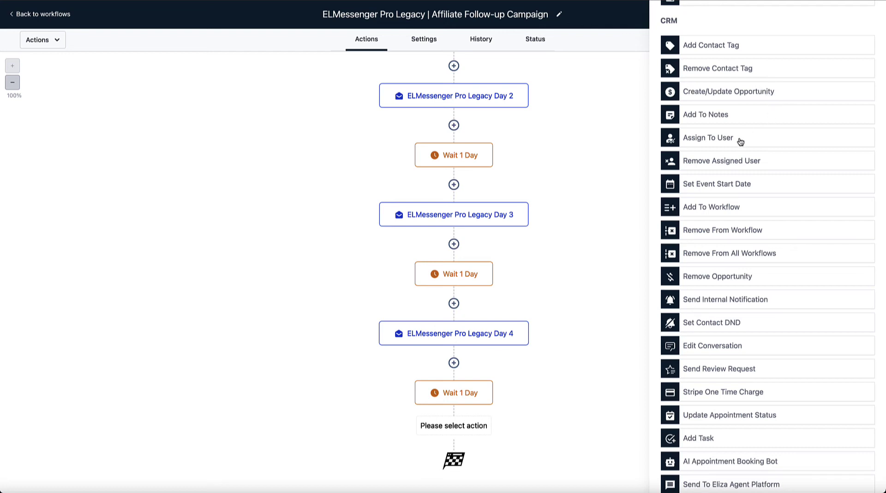
scroll(741, 141, down, 5)
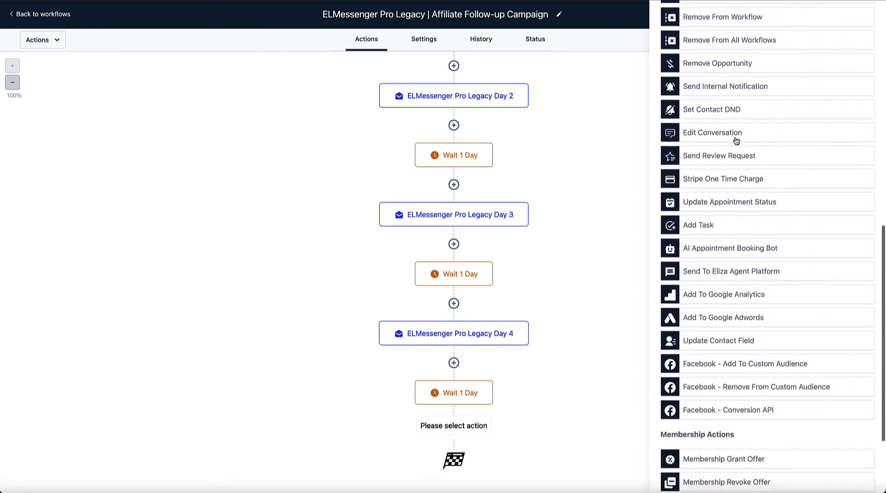
scroll(737, 141, down, 3)
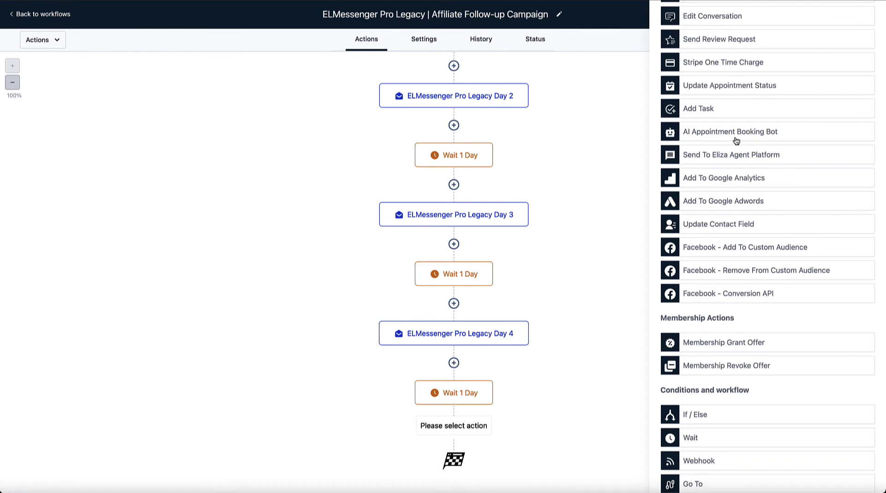
scroll(736, 141, up, 10)
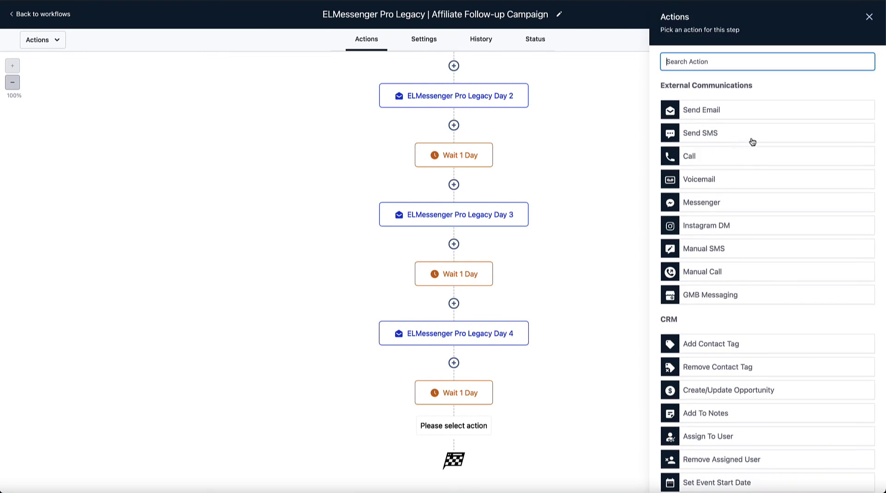
Make the new step an email action using the ELMessenger Pro Follow-up template, then check its subject placeholder.
click(715, 111)
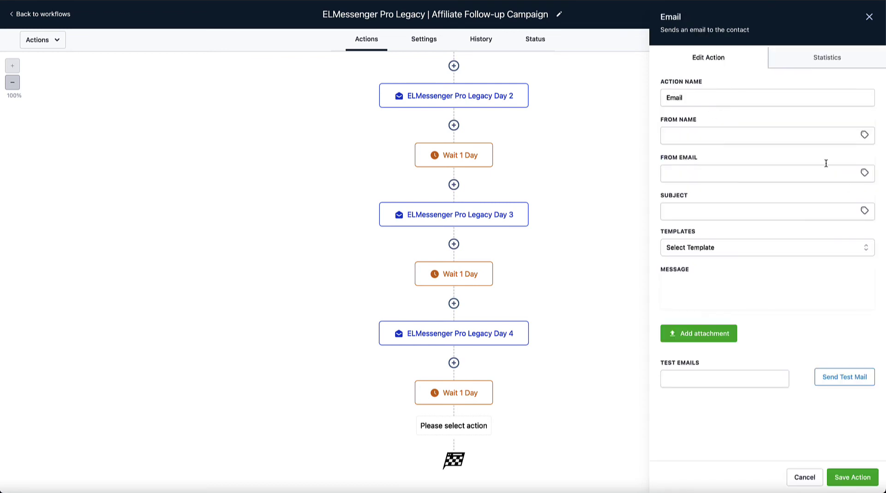
scroll(784, 234, down, 2)
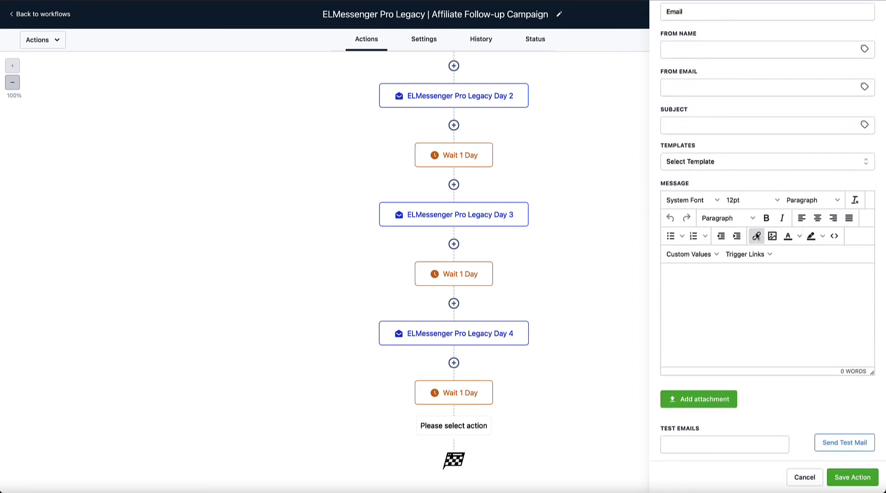
scroll(757, 236, up, 2)
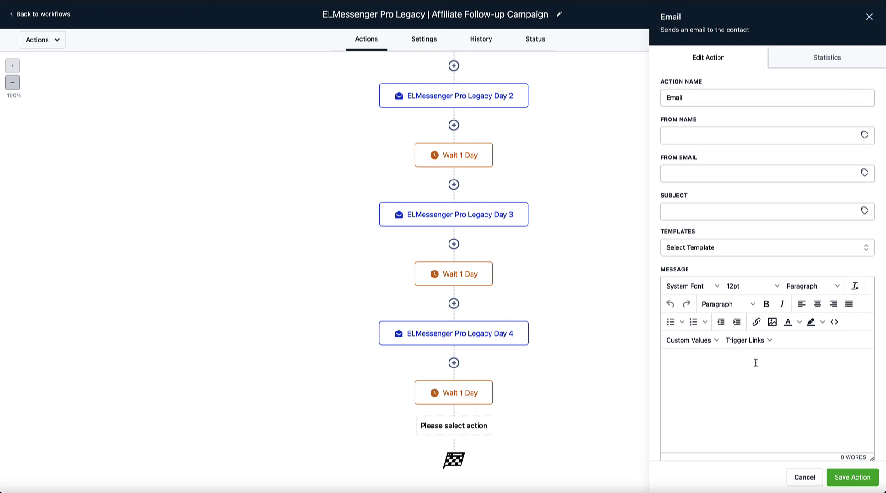
click(698, 251)
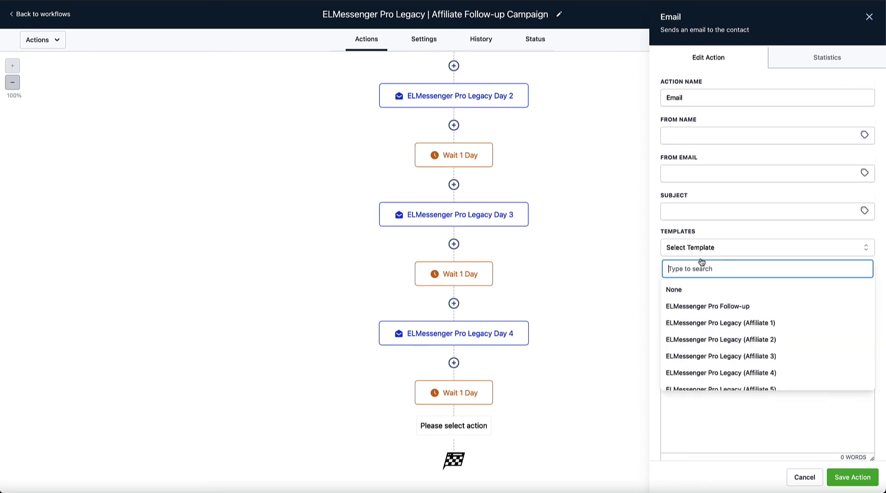
scroll(708, 313, down, 1)
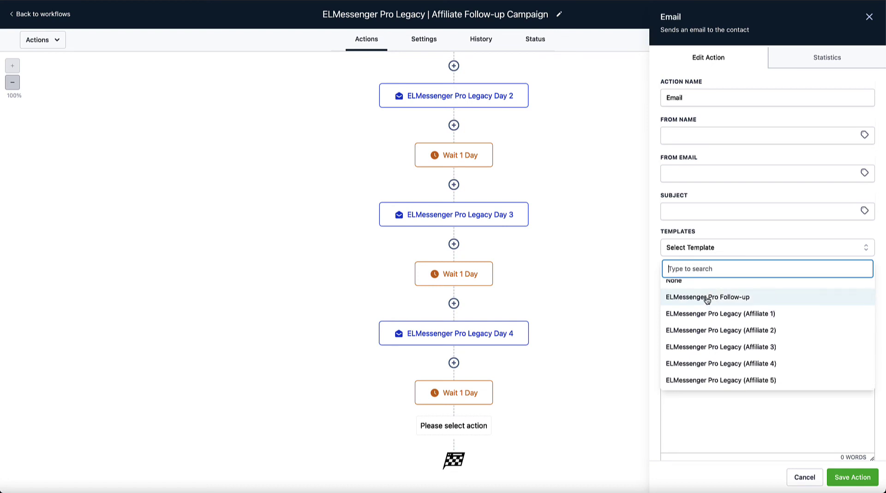
click(705, 298)
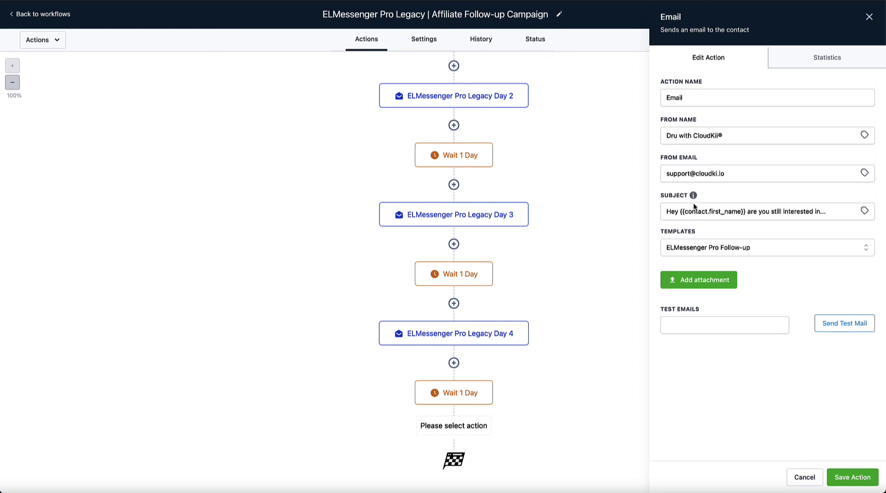
drag(747, 211, 679, 211)
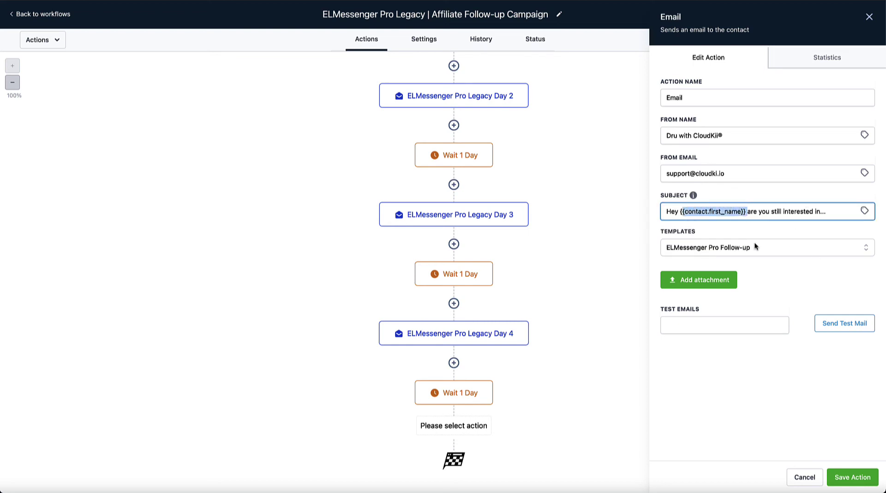
Enter the Gmail test address, correcting a typo, send the test mail, and dismiss the Email Sent notice.
click(764, 266)
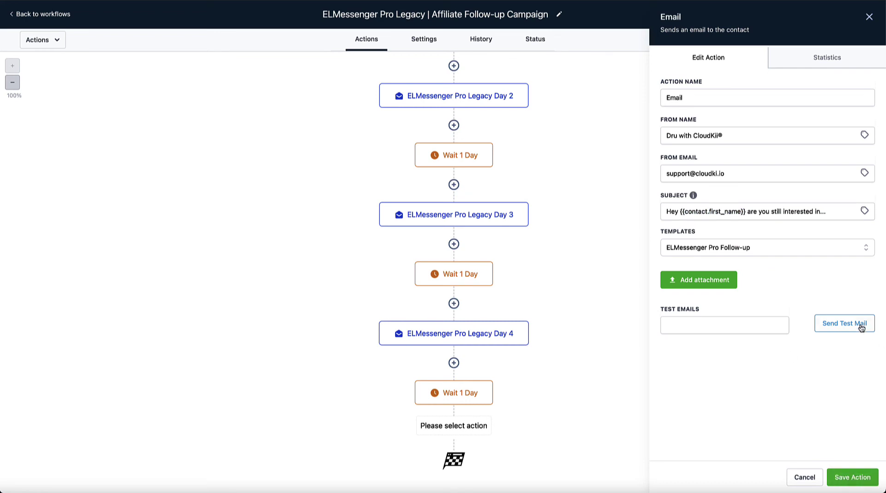
click(701, 326)
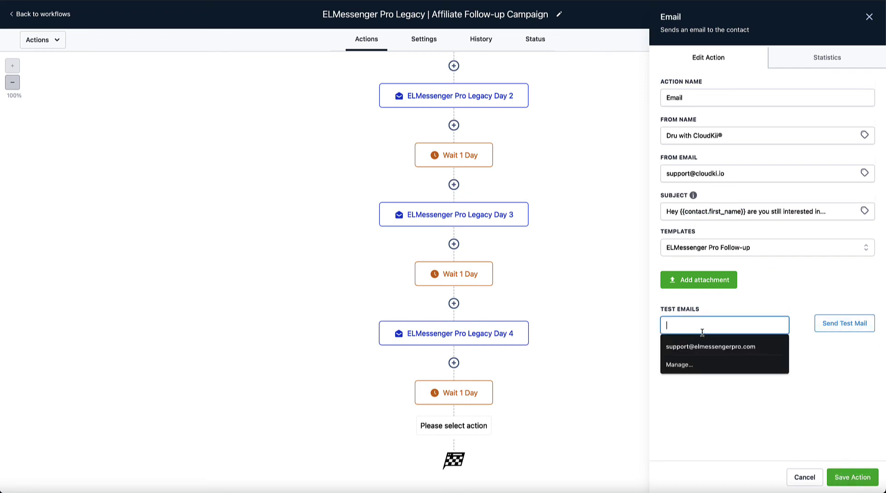
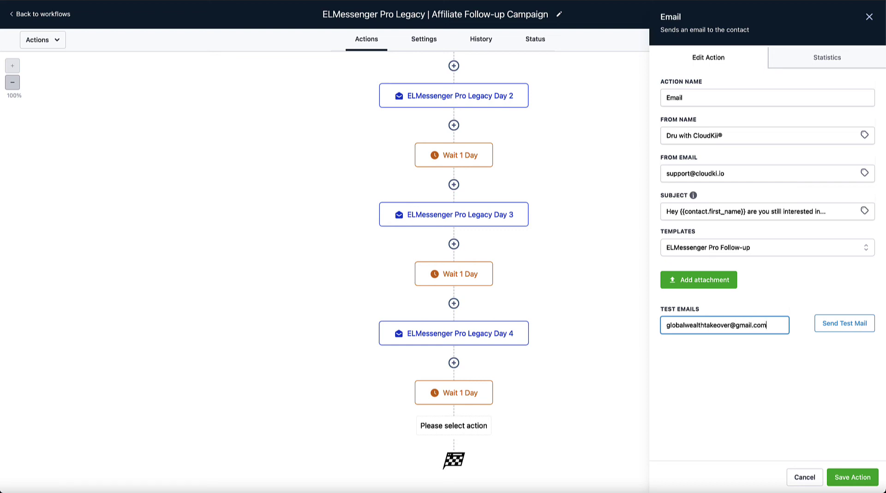
click(844, 331)
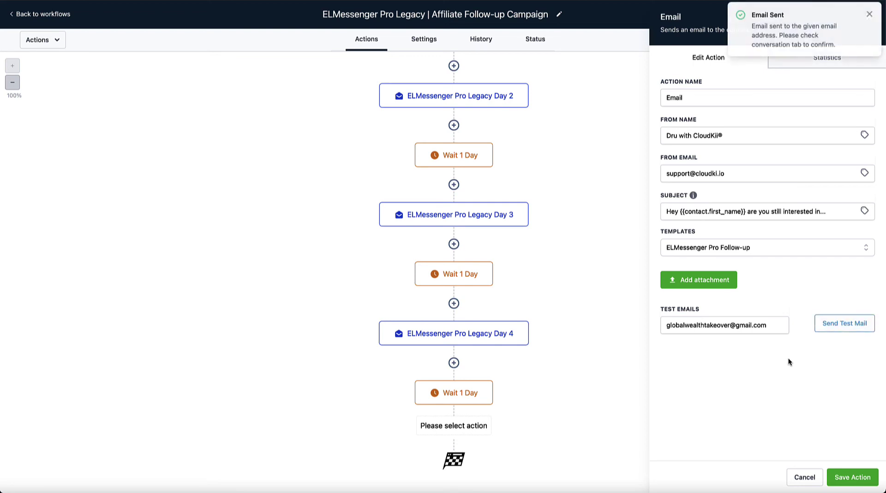
click(870, 14)
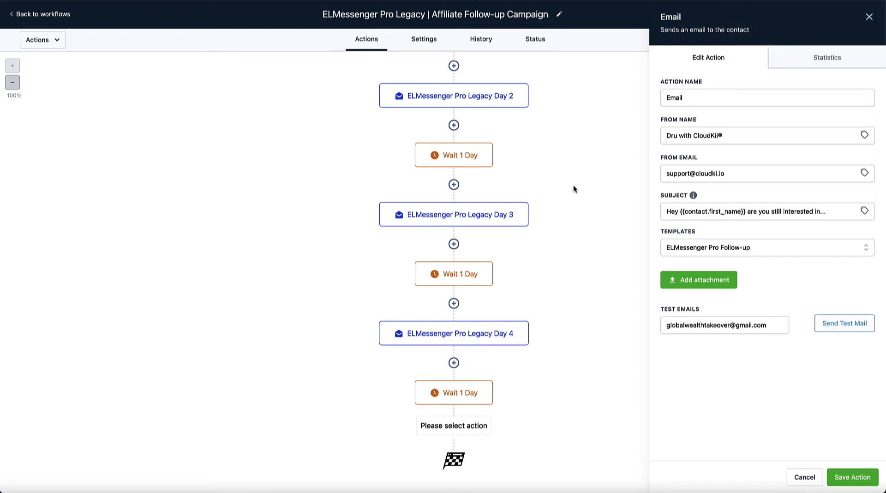
Review the email step's full delivery statistics, all N/A, then return to Edit Action.
click(824, 59)
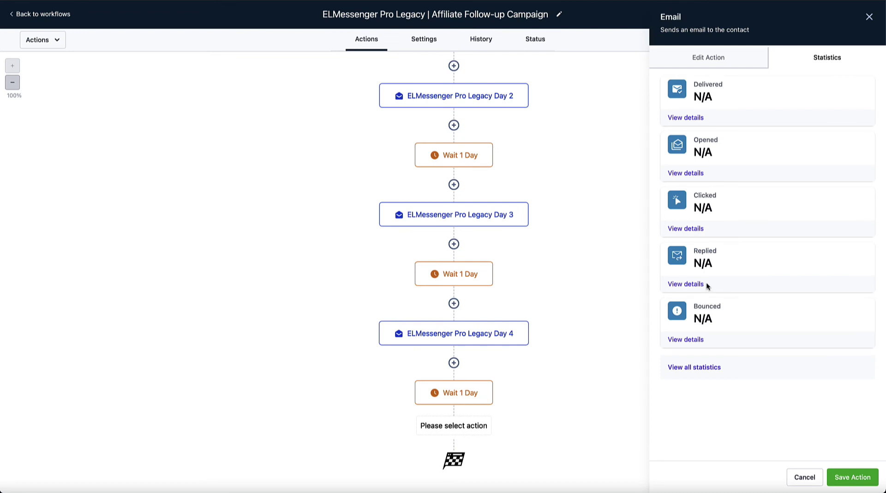
click(698, 368)
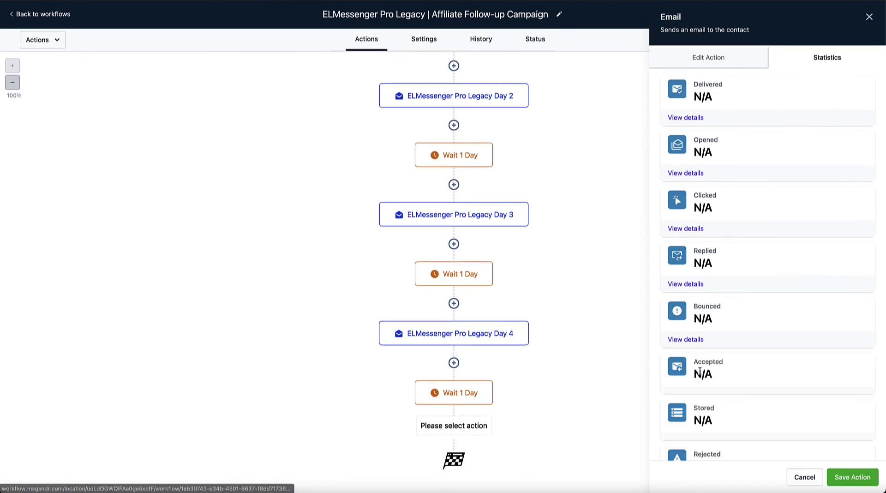
scroll(735, 313, down, 3)
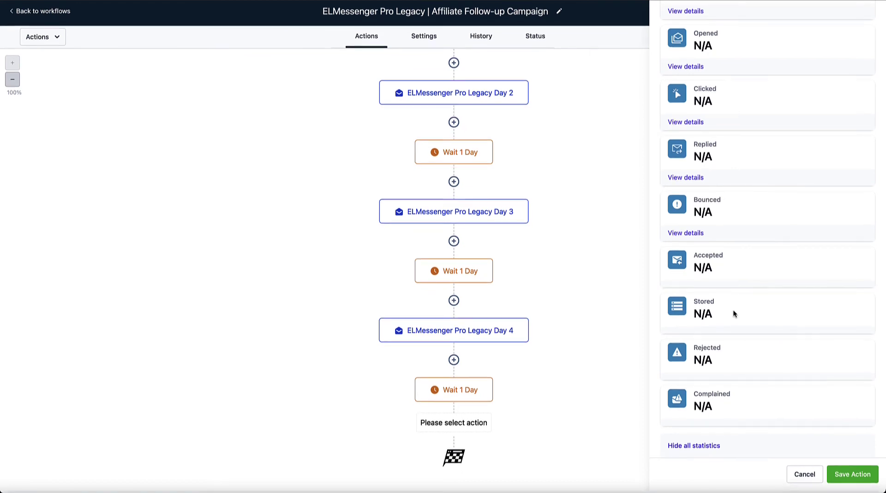
scroll(736, 310, up, 3)
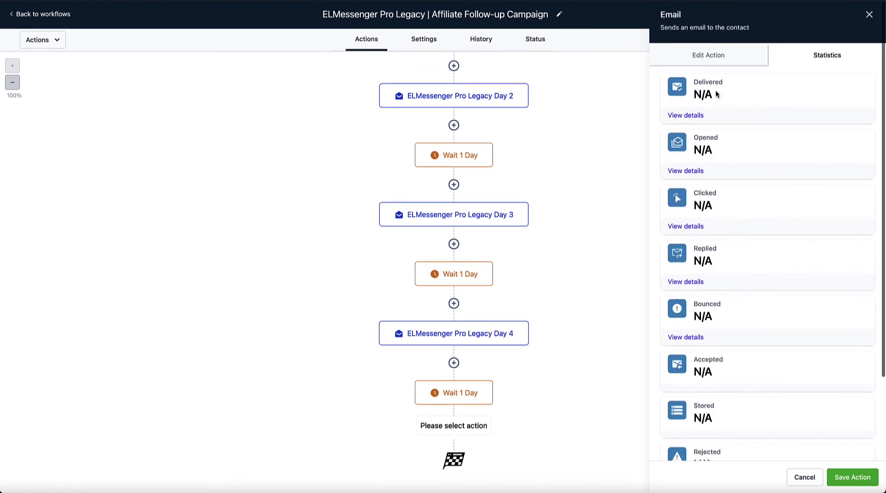
click(715, 62)
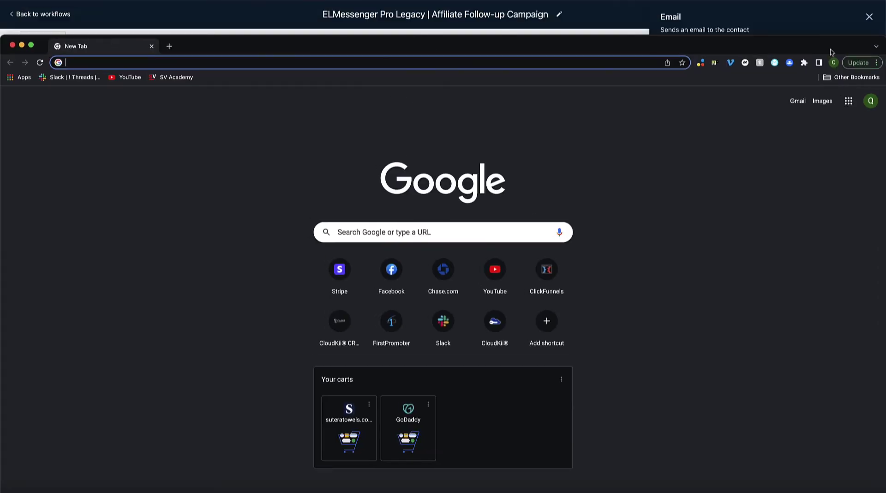
Read the ELMessenger Pro test email top to bottom in an enlarged Gmail window, then return to CloudKii.
key(super+m)
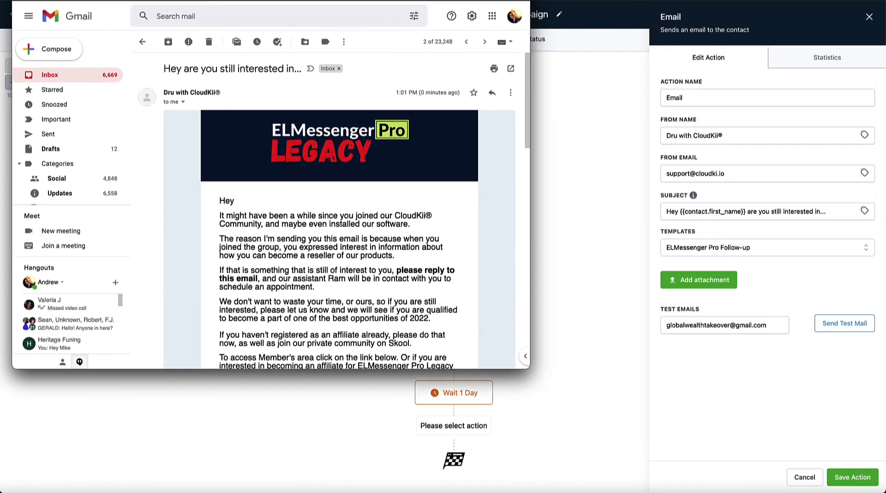
drag(530, 417, 835, 492)
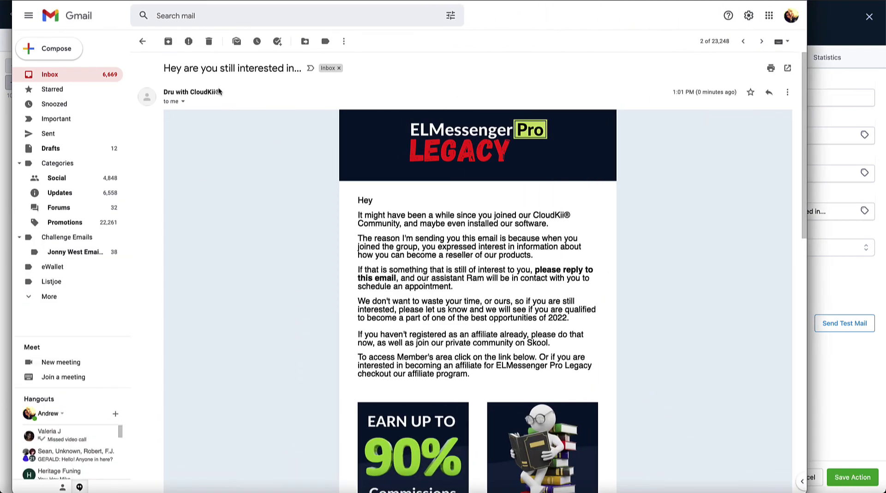
scroll(517, 277, down, 20)
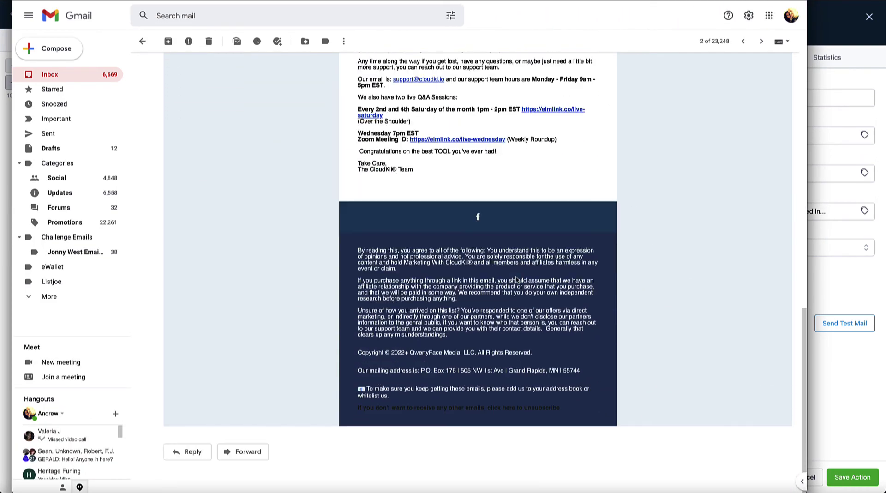
scroll(516, 279, up, 20)
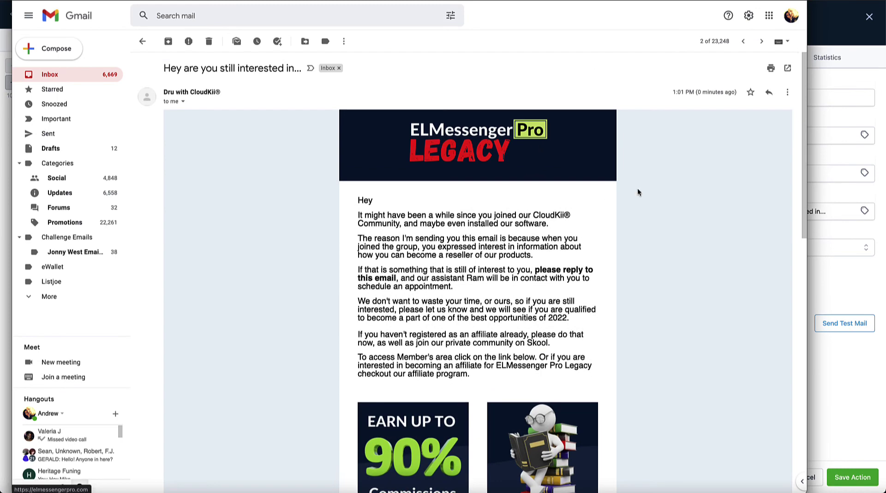
scroll(538, 332, down, 5)
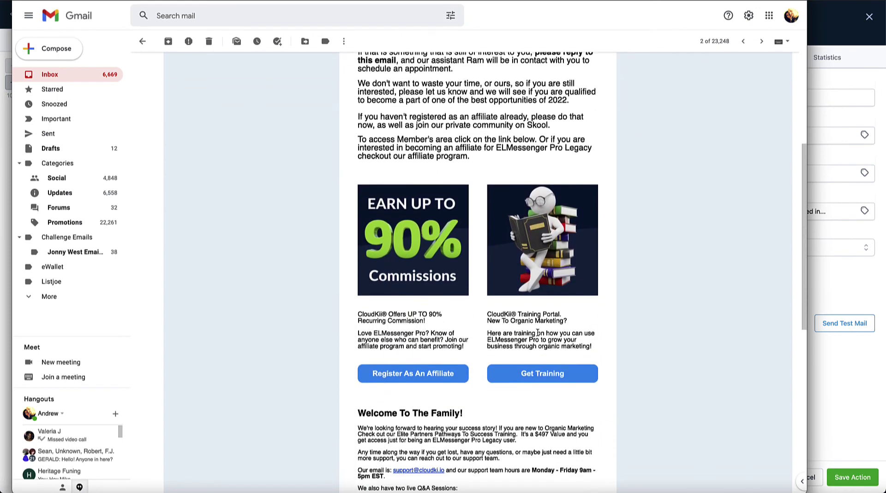
scroll(537, 332, down, 6)
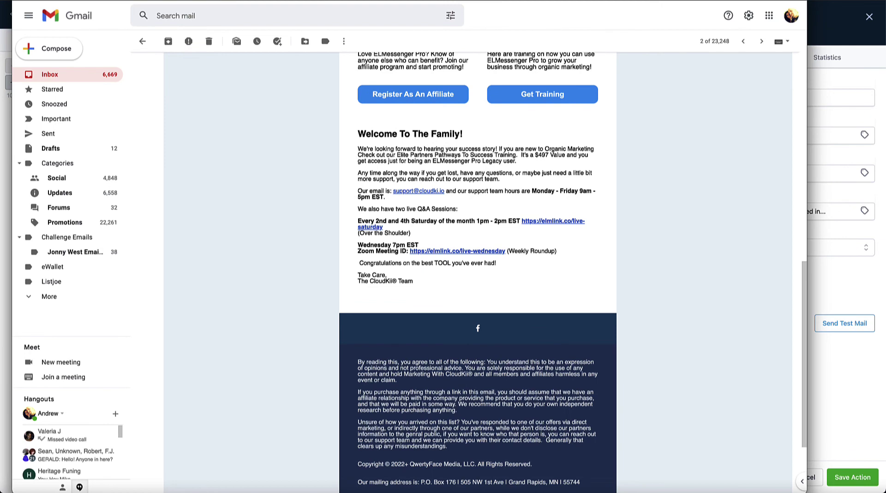
key(alt+Tab)
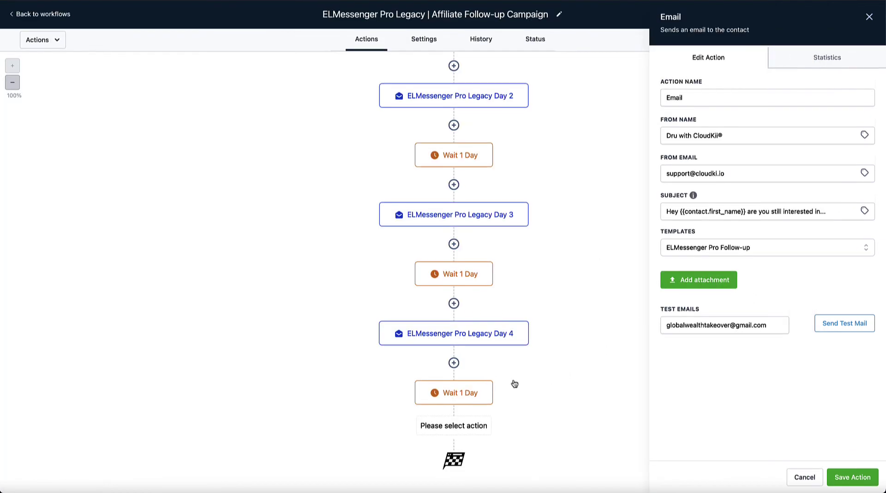
Cancel the email action and go back to the workflows list.
click(806, 478)
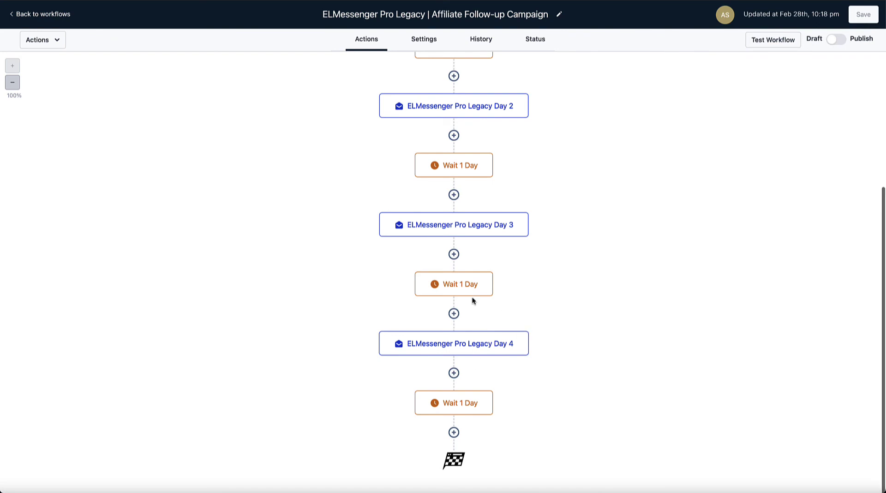
scroll(557, 343, up, 4)
scroll(555, 342, down, 3)
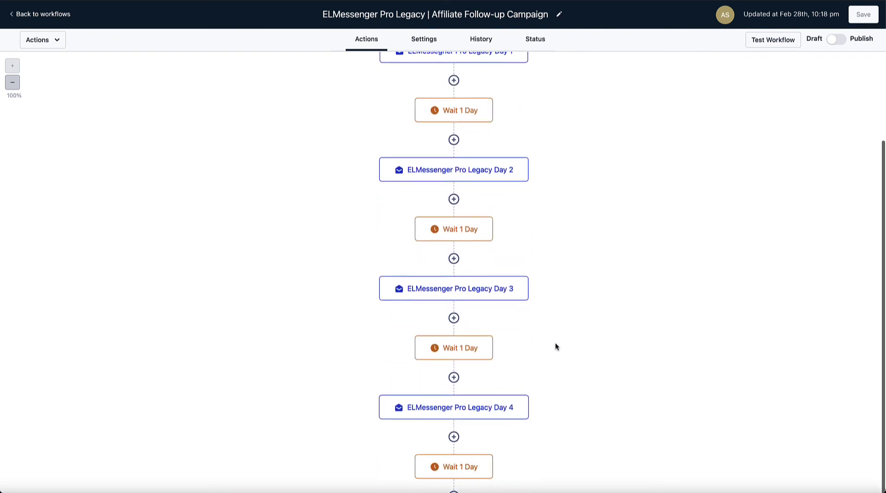
scroll(555, 343, up, 3)
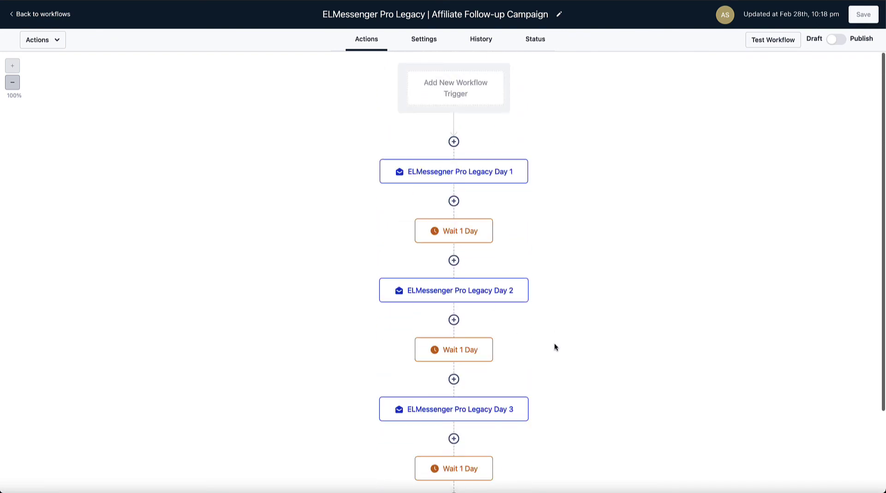
click(31, 16)
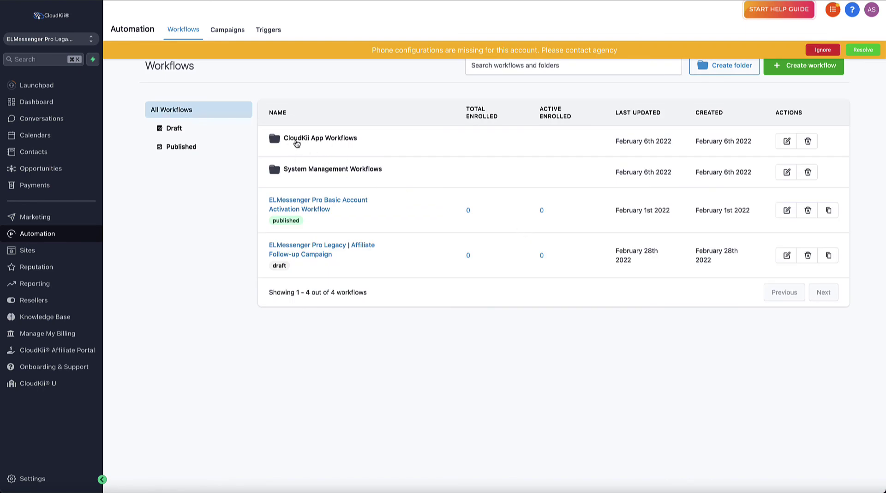
Browse the CloudKii App Workflows folder's Draft and Published views, then go to Marketing.
click(328, 140)
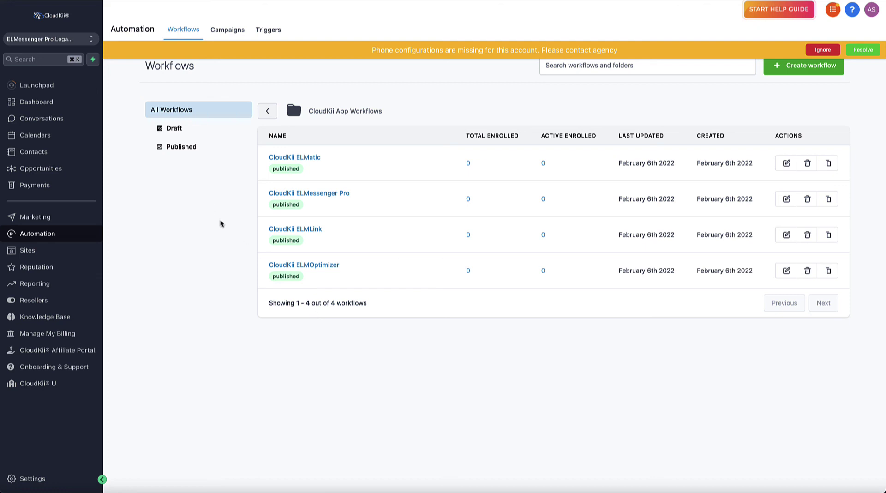
click(189, 129)
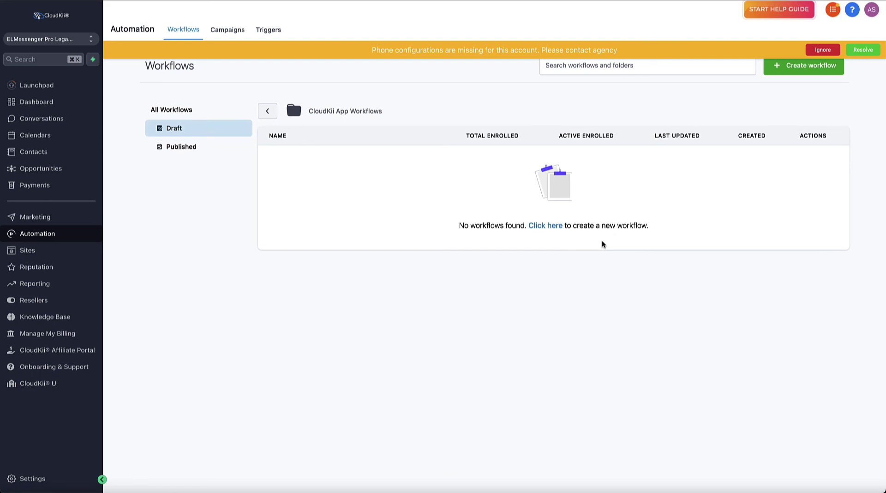
click(177, 147)
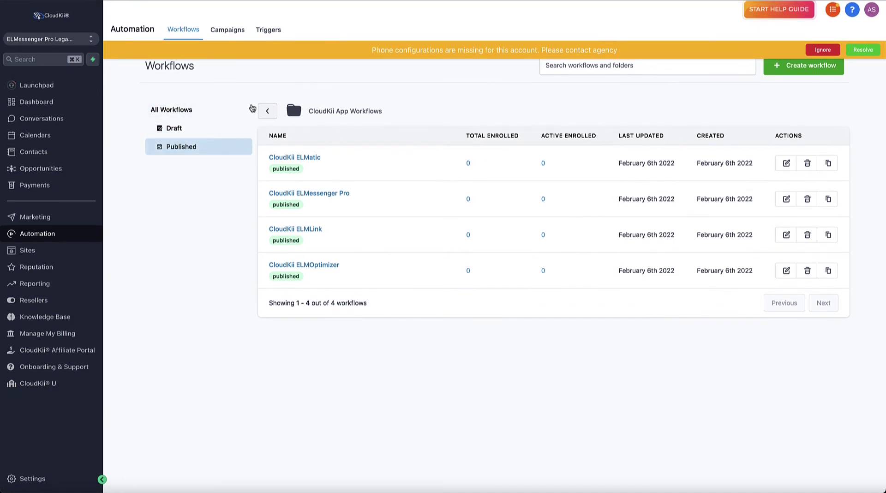
click(266, 113)
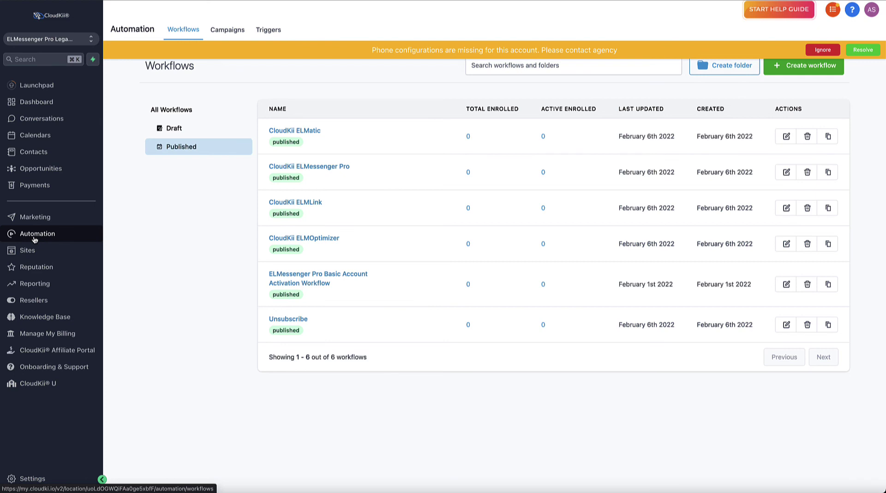
click(36, 218)
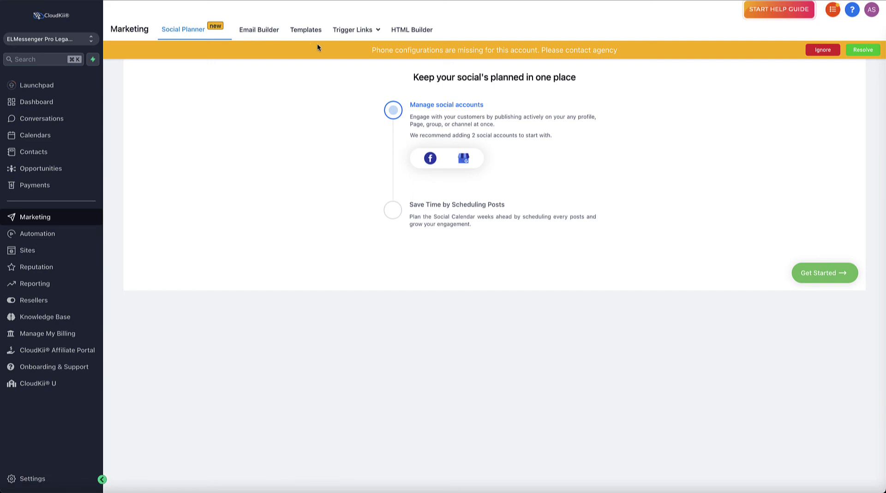
In Email Builder, confirm no emails are scheduled, then list the six ELMessenger Pro templates.
click(271, 32)
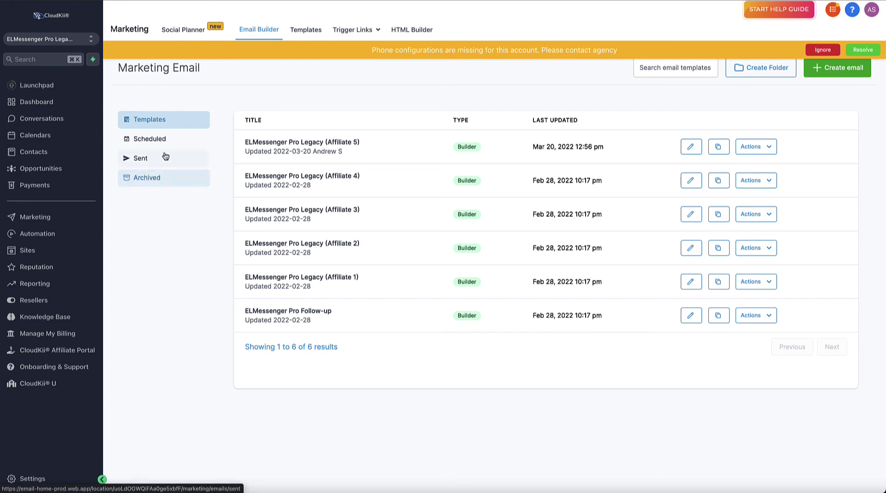
click(156, 140)
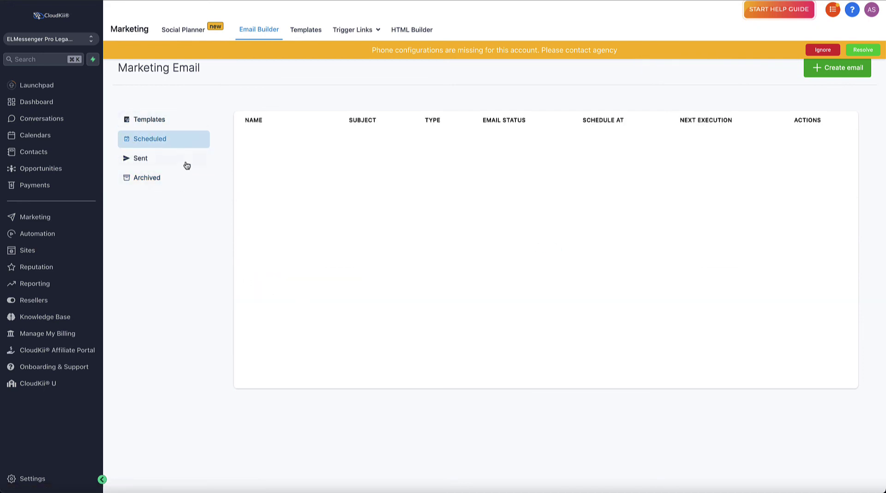
click(152, 123)
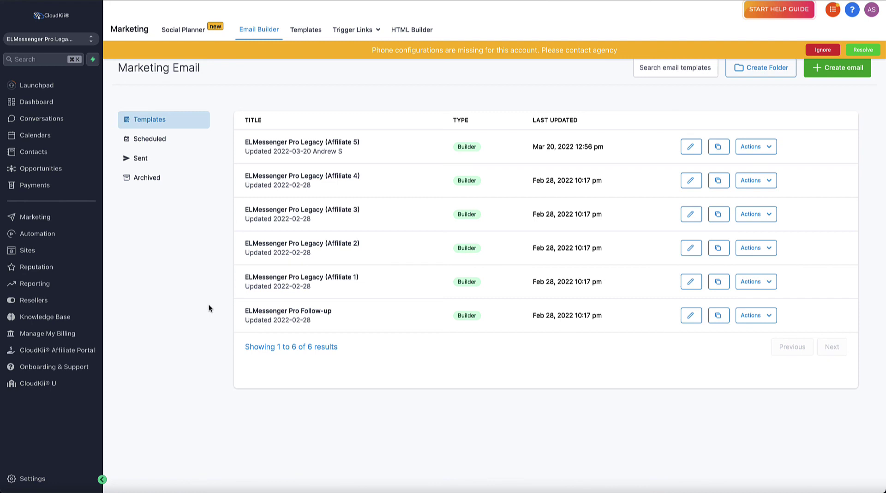
Open Contacts to see the Smart Lists view with its one contact from Mar 20 2022.
click(33, 158)
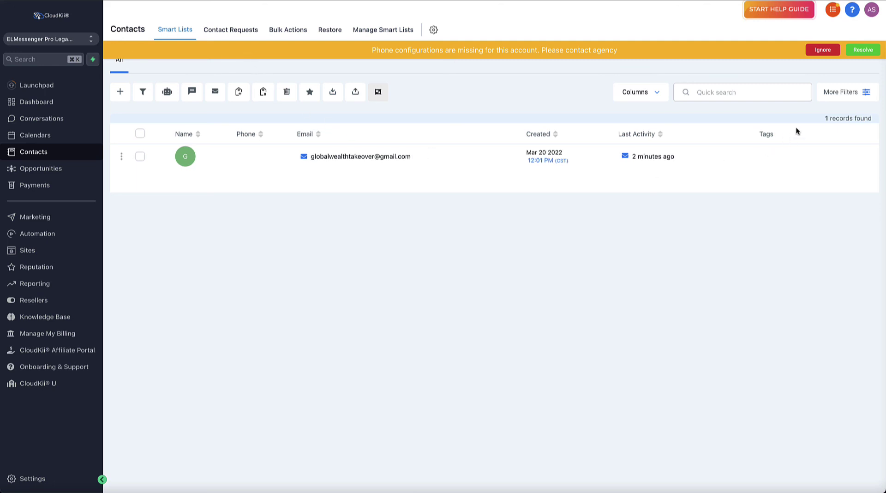
Open More Filters and scroll through fields like Business Name, Email, Tag and Address.
click(866, 93)
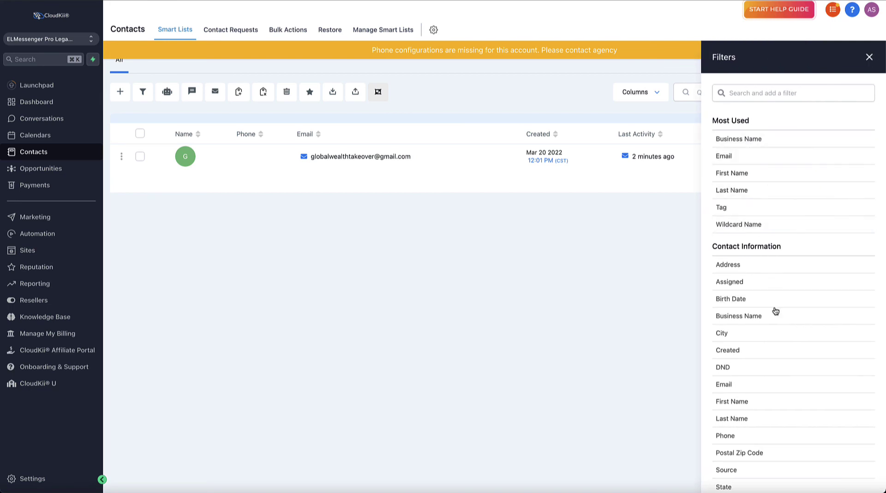
scroll(736, 326, down, 1)
scroll(735, 326, down, 4)
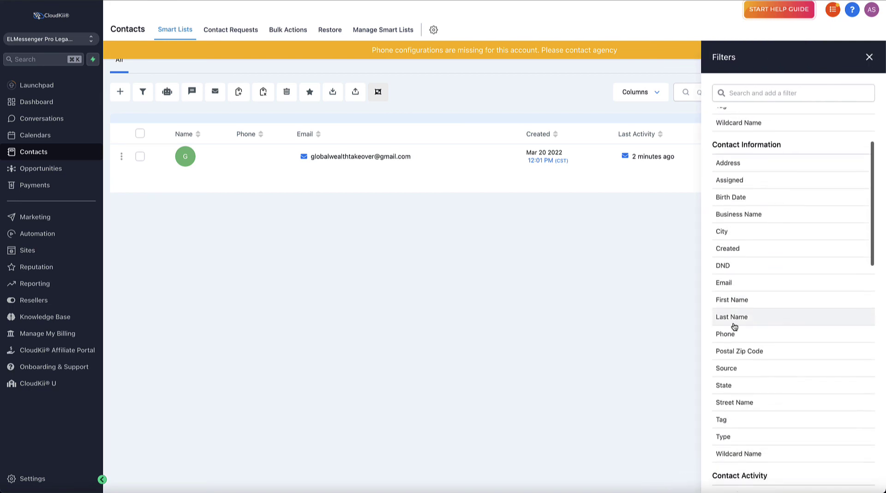
scroll(735, 326, up, 4)
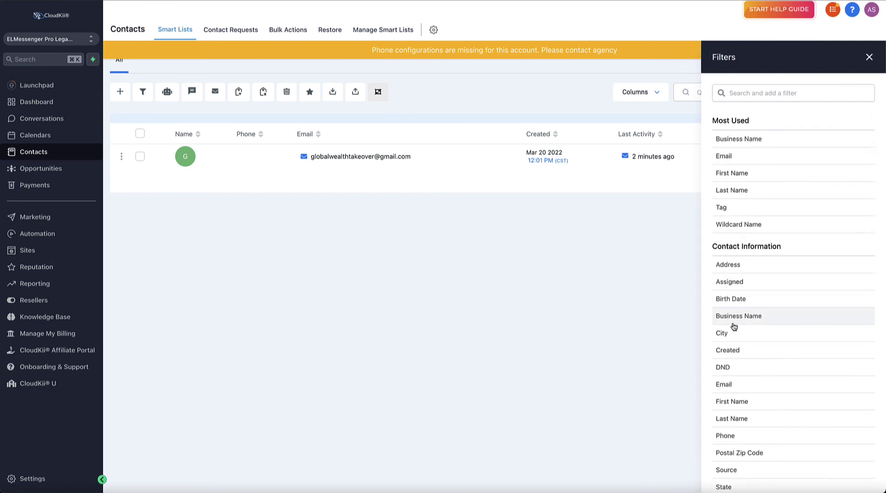